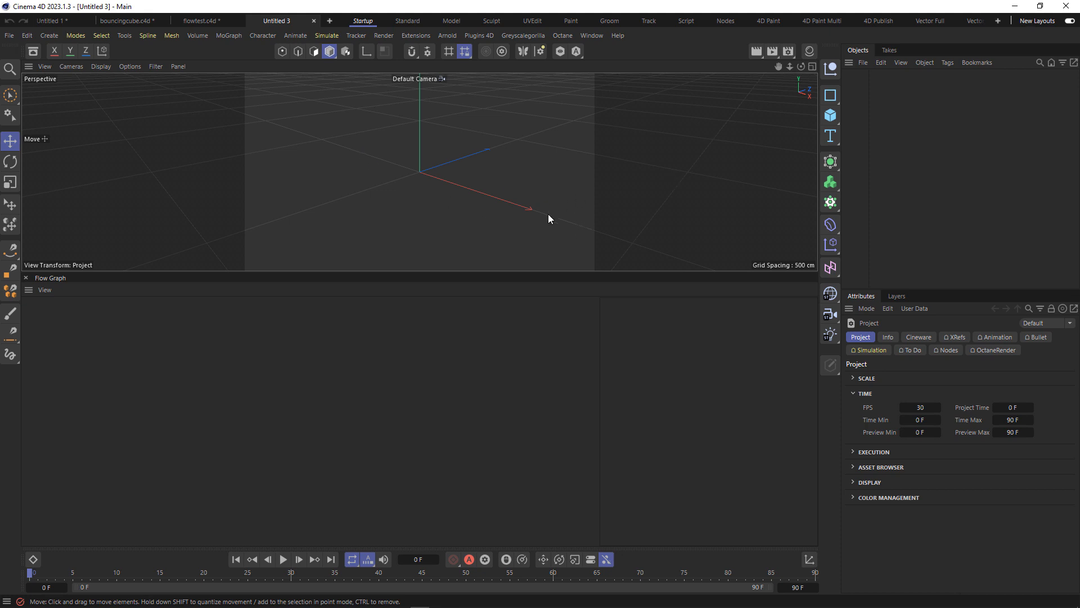
# Step: Add a null, a cube and a sphere, and make the cube and sphere children of the null
pyautogui.click(831, 68)
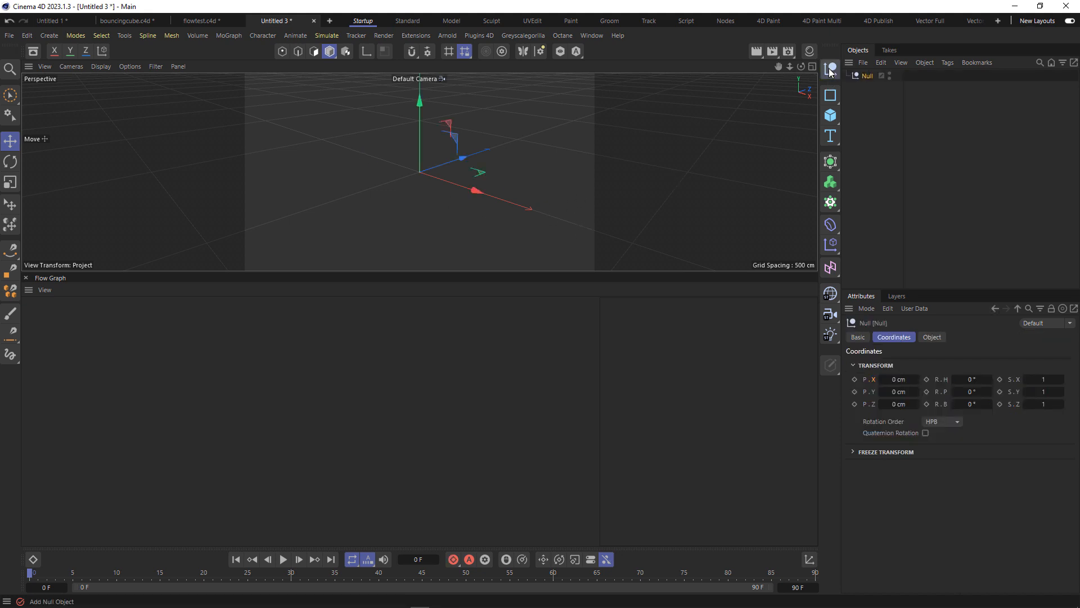
pyautogui.click(831, 116)
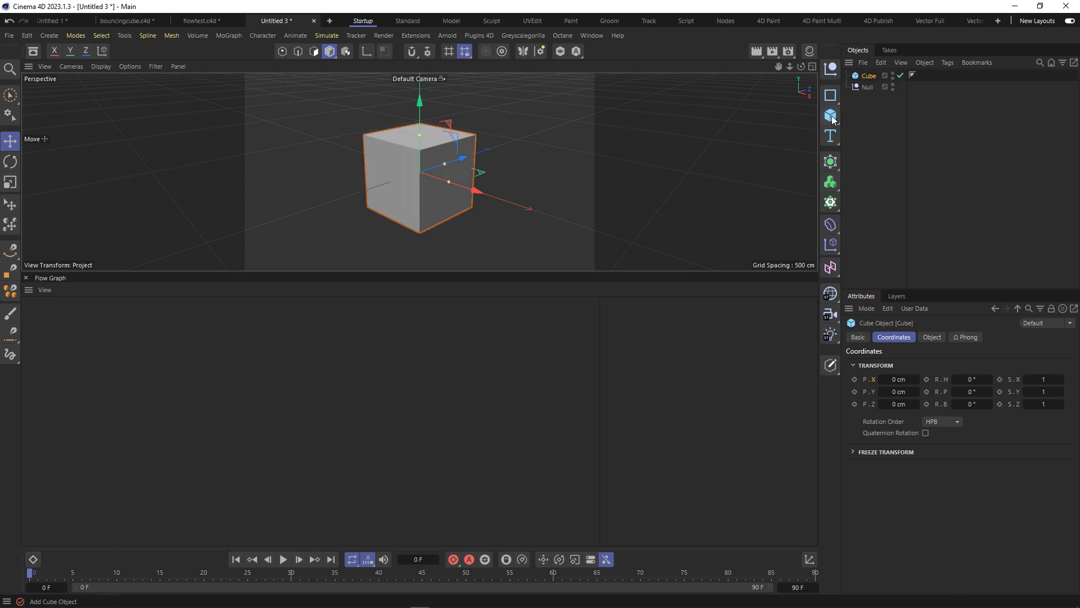
pyautogui.moveTo(831, 116); pyautogui.dragTo(872, 163)
pyautogui.click(948, 175)
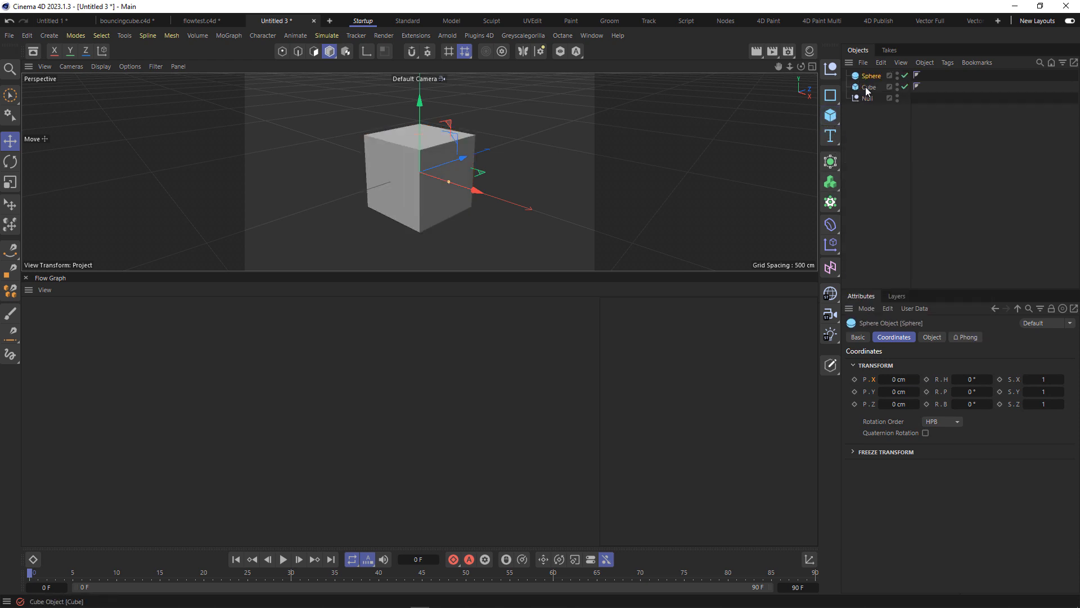
pyautogui.keyDown('ctrl'); pyautogui.click(867, 87); pyautogui.keyUp('ctrl')
pyautogui.moveTo(869, 99); pyautogui.dragTo(869, 99)
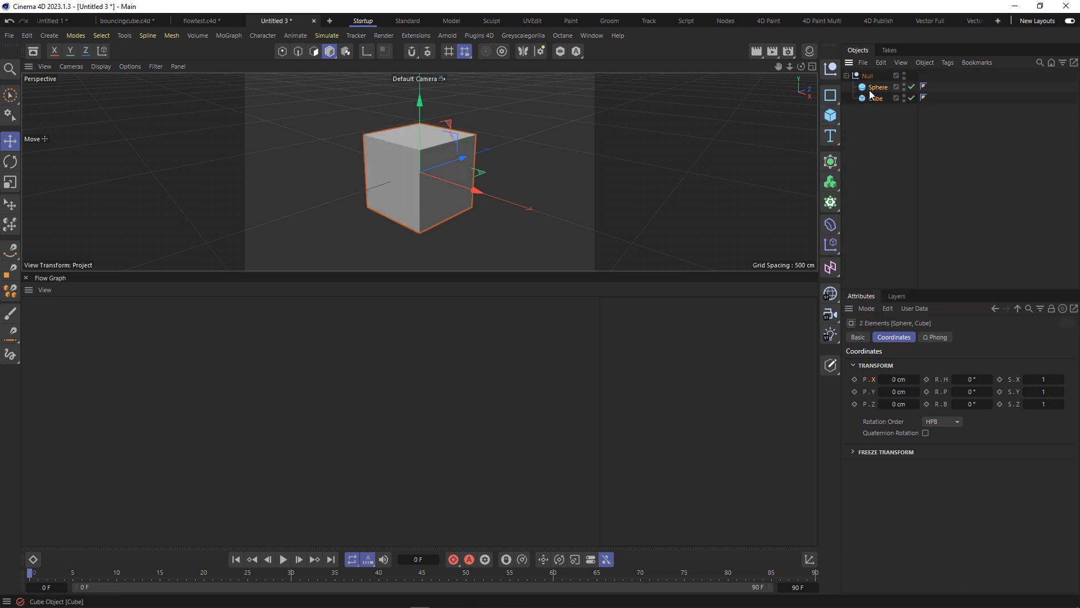
# Step: Disable the sphere and move the null along the X axis to about -522 cm
pyautogui.click(873, 86)
pyautogui.click(912, 86)
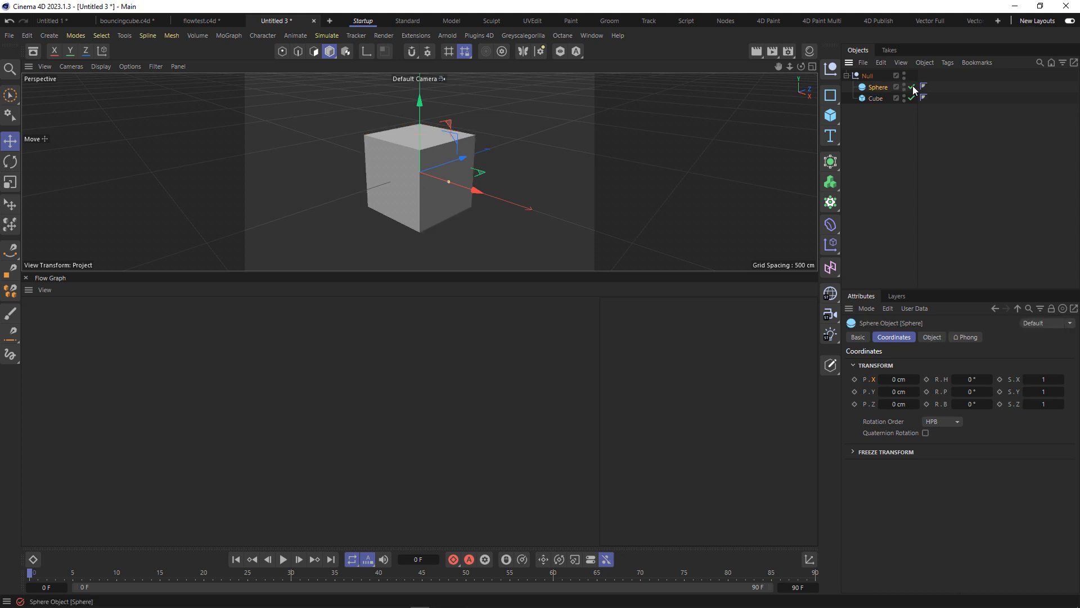
pyautogui.click(868, 75)
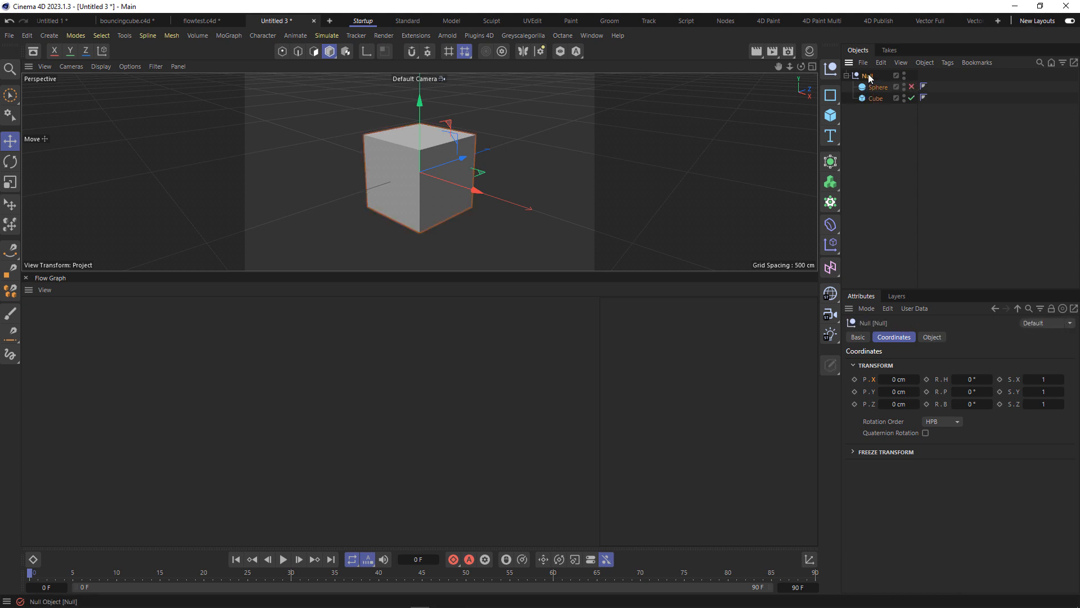
pyautogui.moveTo(478, 191); pyautogui.dragTo(358, 161)
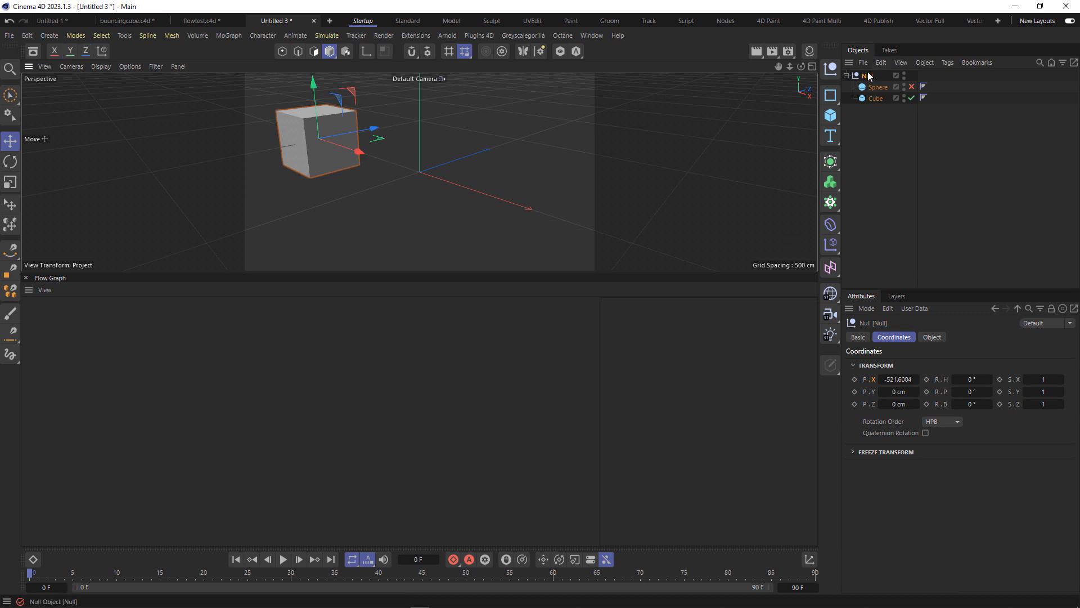
# Step: Add the null to the Flow Graph as a node and reposition the node
pyautogui.moveTo(868, 78); pyautogui.dragTo(197, 376)
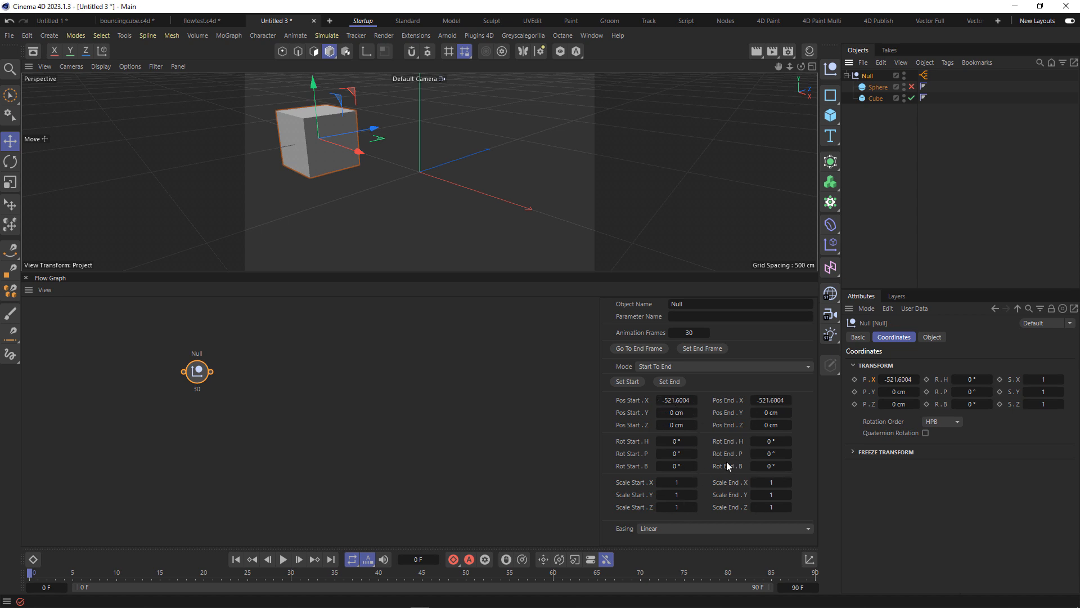
pyautogui.moveTo(198, 372); pyautogui.dragTo(186, 373)
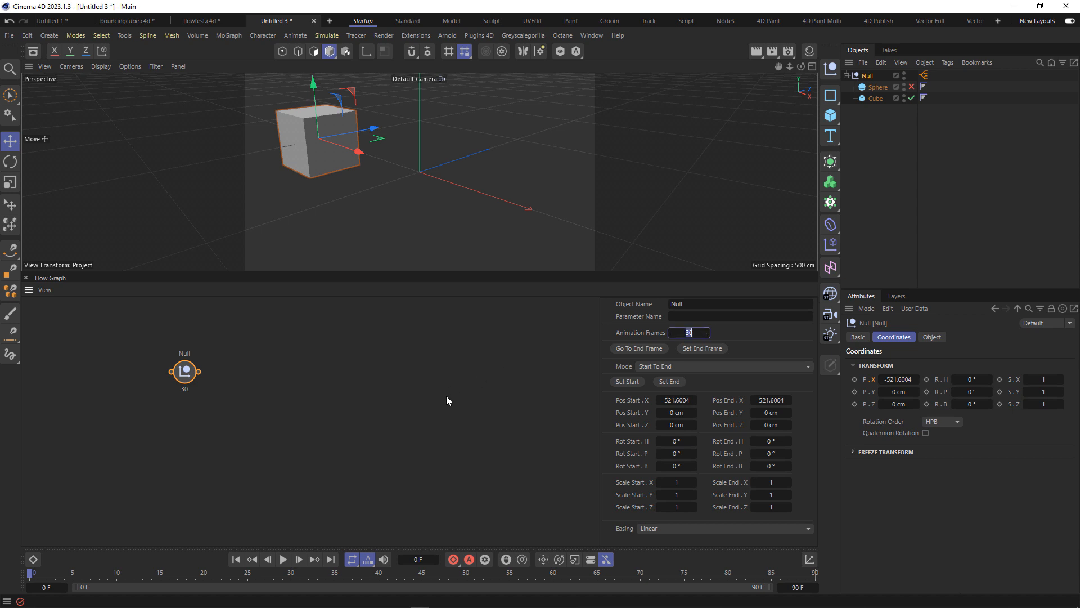
pyautogui.click(480, 377)
pyautogui.click(180, 379)
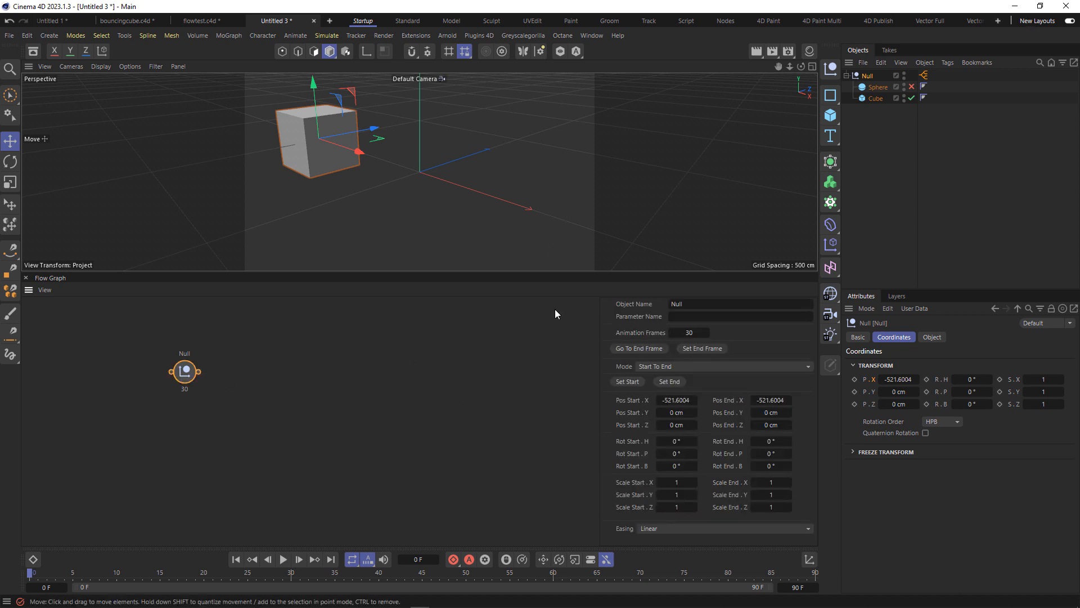
# Step: Go to the Null node's end frame, move the null to about 218 cm in X, and store that as its end position
pyautogui.click(639, 348)
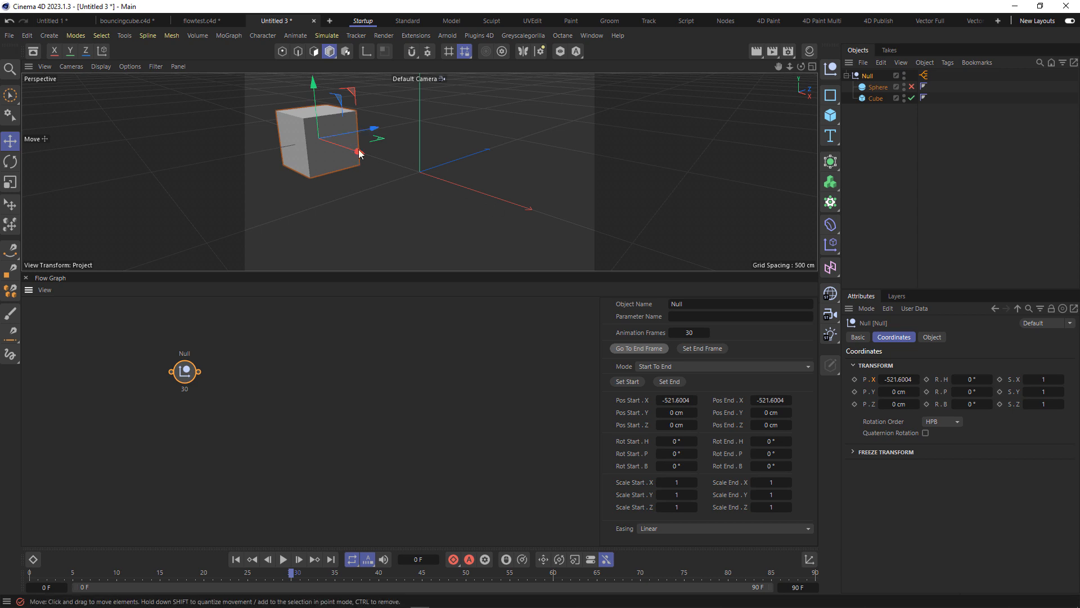
pyautogui.moveTo(363, 156); pyautogui.dragTo(545, 242)
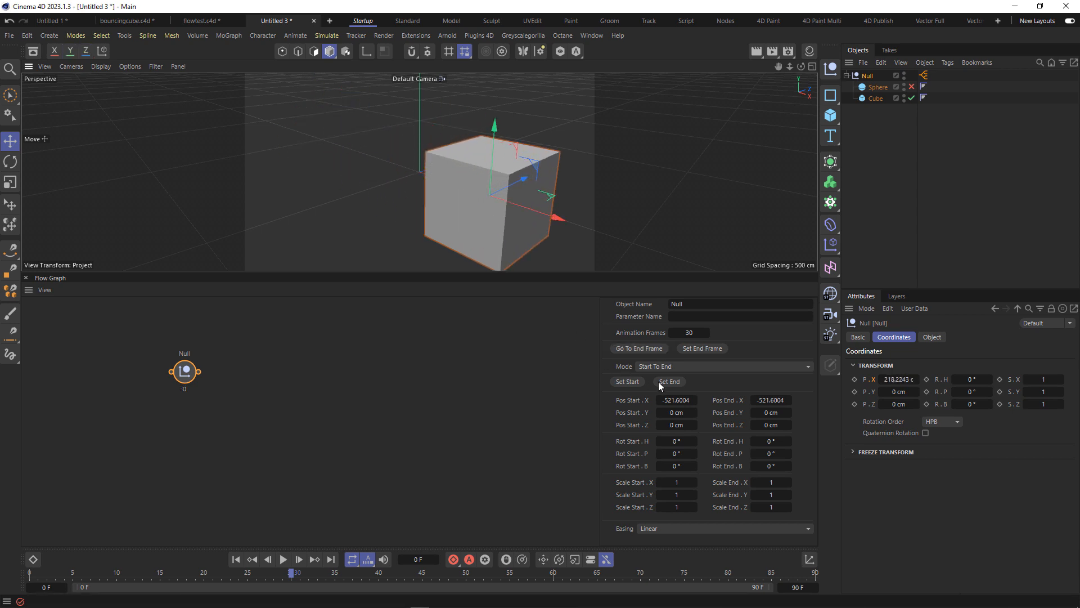
pyautogui.click(665, 383)
pyautogui.moveTo(291, 574)
pyautogui.mouseDown()
pyautogui.moveTo(46, 574)
pyautogui.moveTo(291, 575)
pyautogui.mouseUp()
# Step: Add the cube's Enabled parameter as a flow node connected after the Null node, and scrub the timeline to frame 5
pyautogui.click(873, 99)
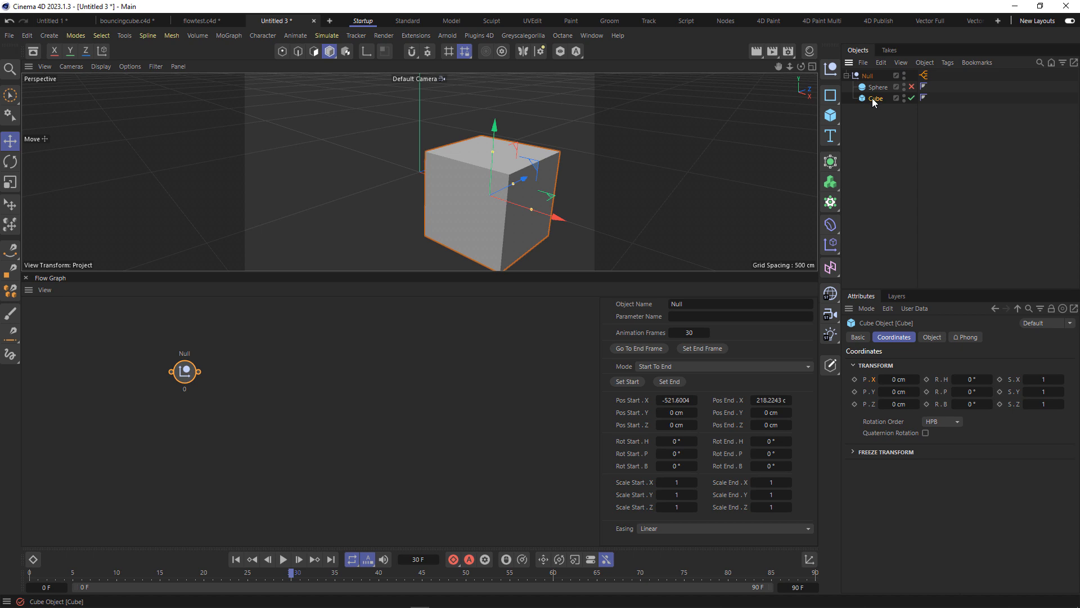
pyautogui.click(855, 337)
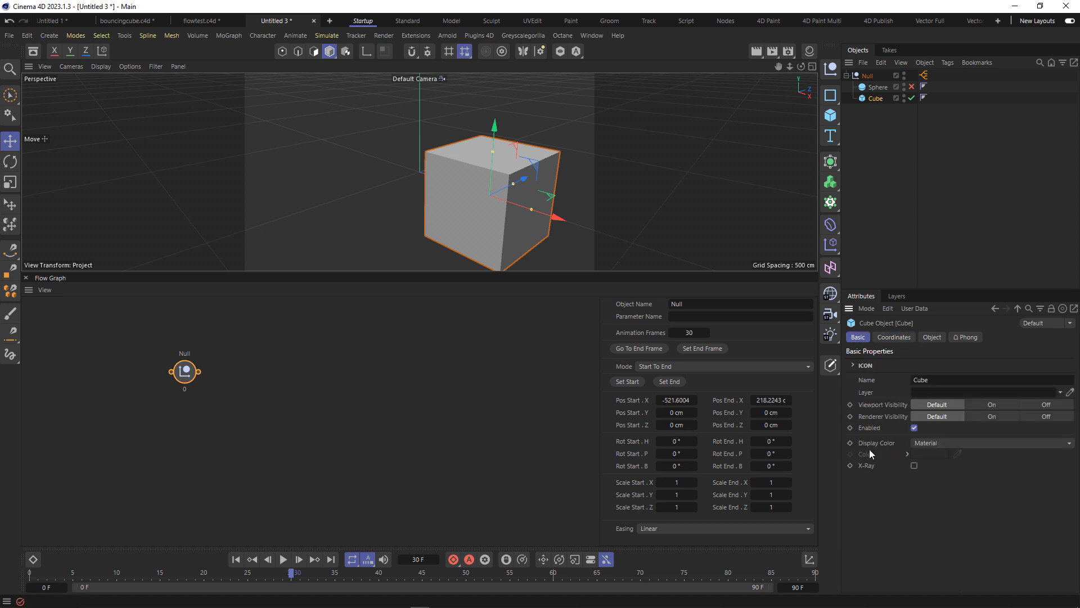
pyautogui.moveTo(210, 398); pyautogui.dragTo(298, 361)
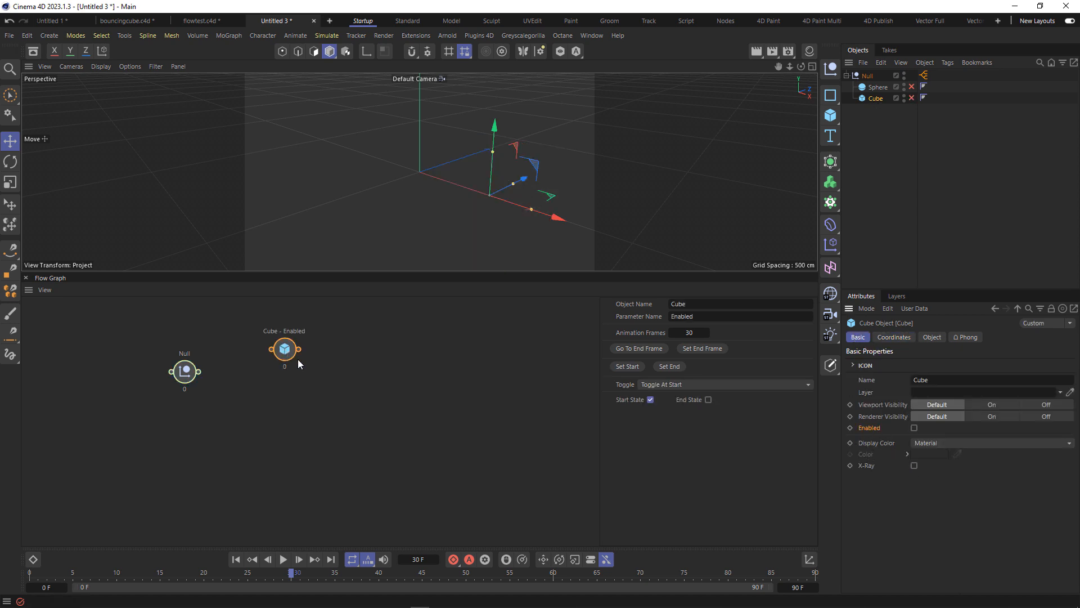
pyautogui.moveTo(200, 372); pyautogui.dragTo(272, 349)
pyautogui.moveTo(288, 352); pyautogui.dragTo(284, 343)
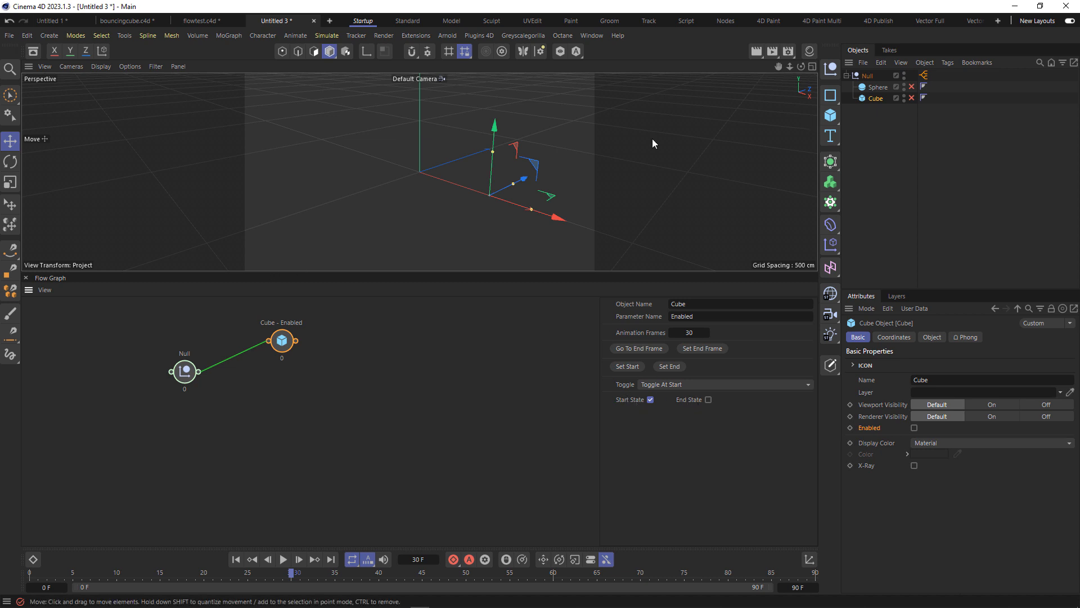
pyautogui.moveTo(285, 336); pyautogui.dragTo(283, 334)
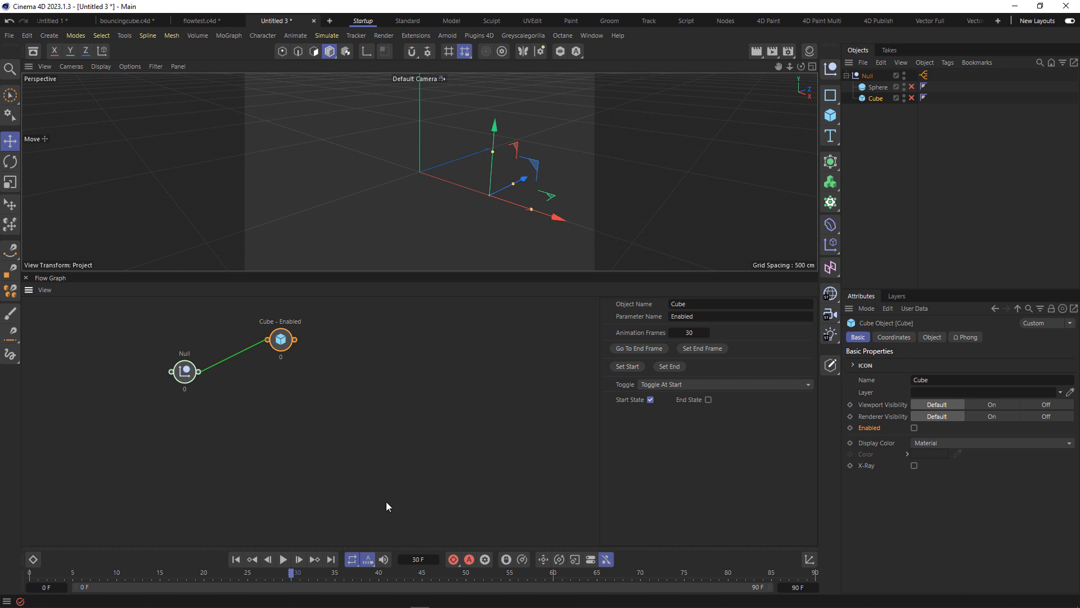
pyautogui.moveTo(275, 572); pyautogui.dragTo(73, 585)
pyautogui.moveTo(281, 345); pyautogui.dragTo(285, 338)
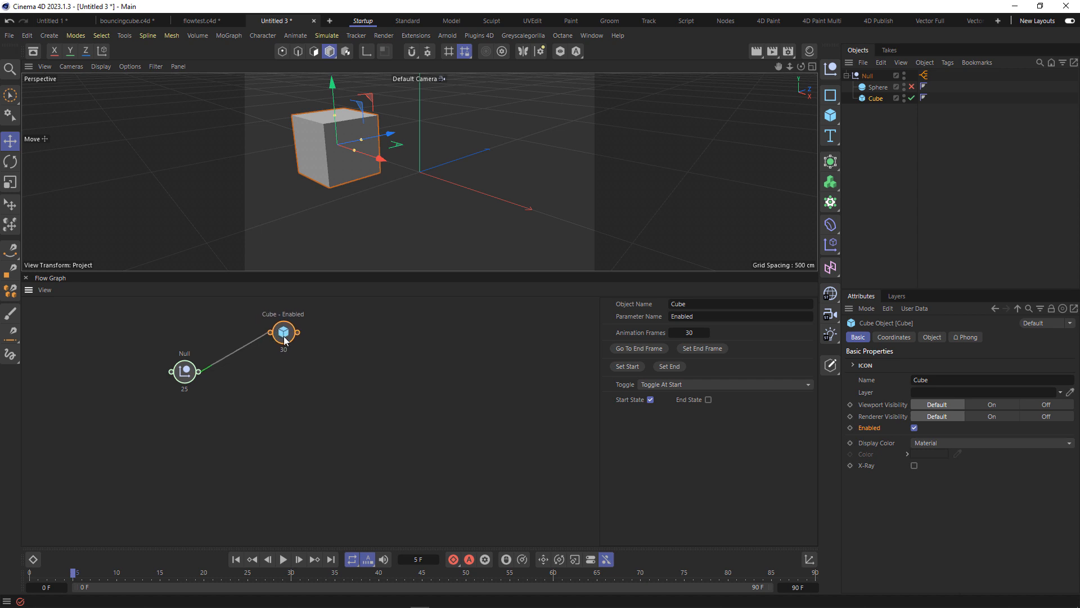
# Step: Add the sphere's Enabled parameter as a flow node connected after the Null node, and preview the switch from cube to sphere
pyautogui.click(877, 87)
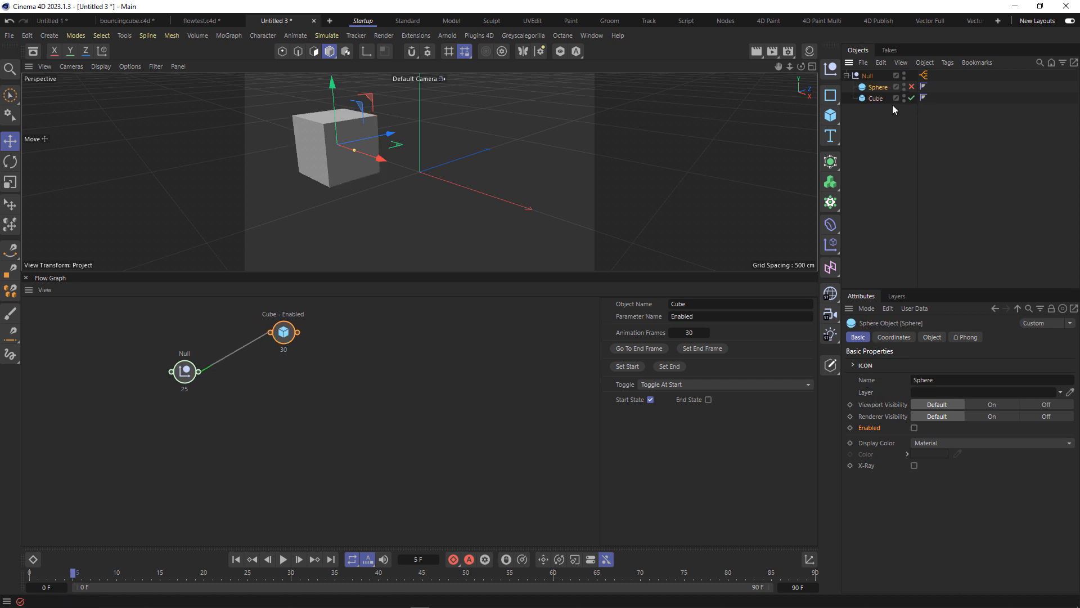
pyautogui.moveTo(869, 429); pyautogui.dragTo(279, 414)
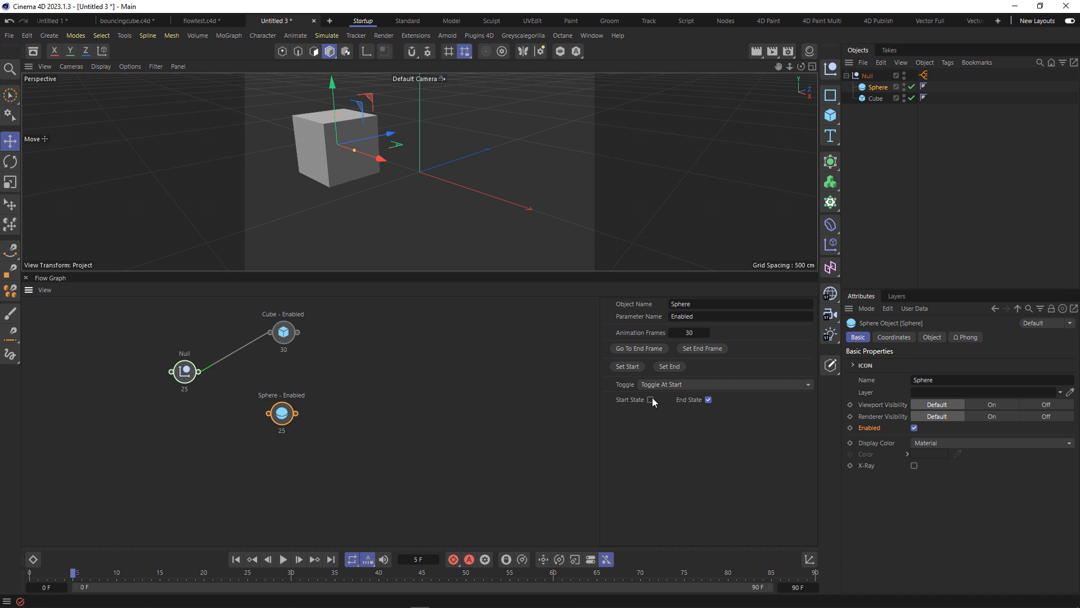
pyautogui.moveTo(198, 371); pyautogui.dragTo(288, 411)
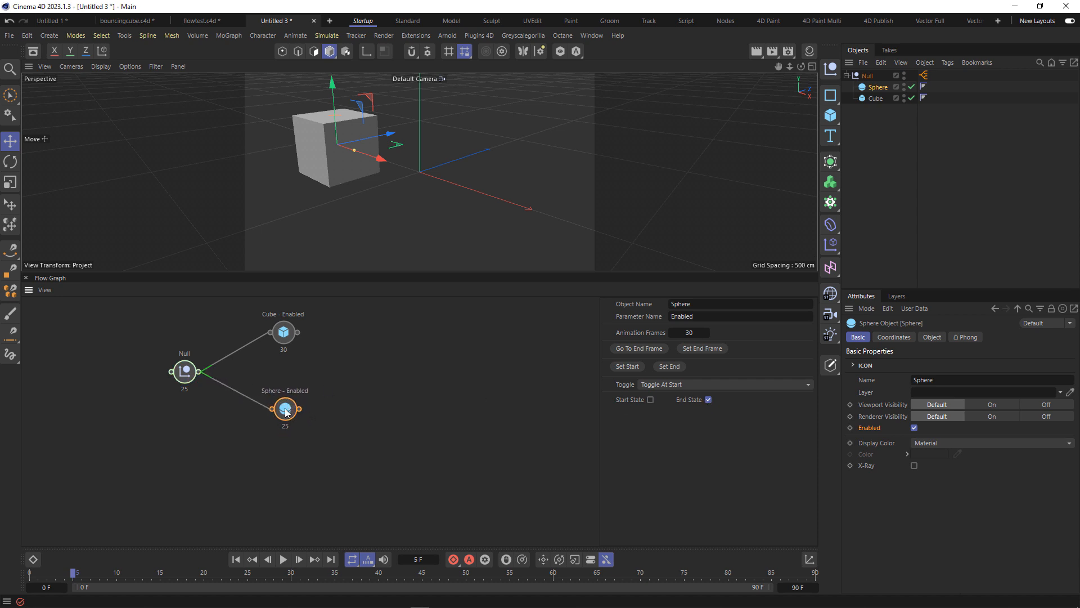
pyautogui.moveTo(73, 572); pyautogui.dragTo(304, 589)
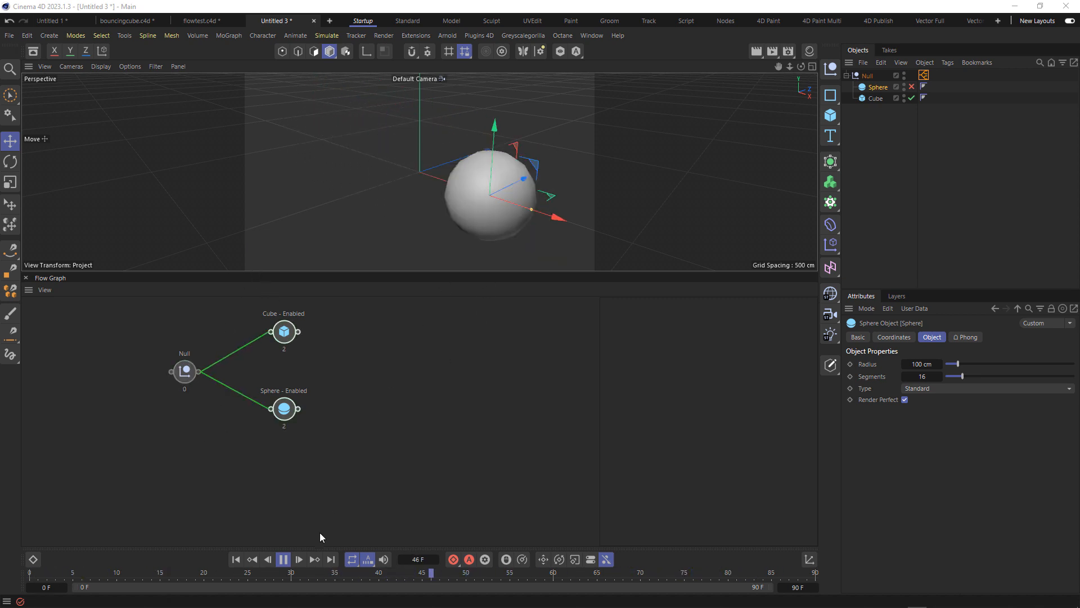
pyautogui.click(284, 560)
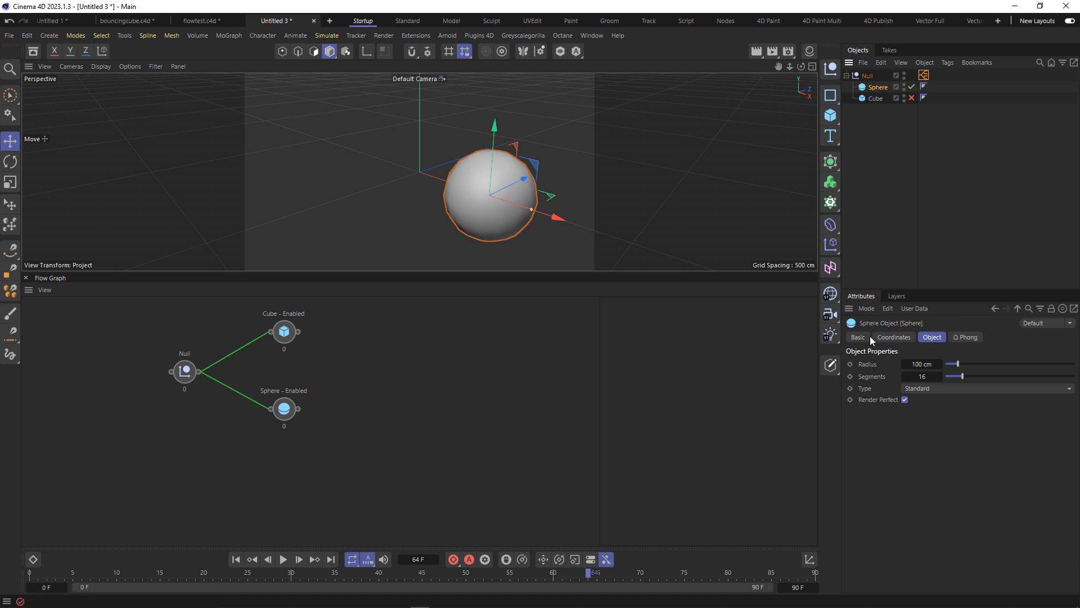
# Step: Add the sphere's Radius as a node following Sphere - Enabled, set its end value to 362 cm, and play the animation
pyautogui.moveTo(866, 365); pyautogui.dragTo(350, 414)
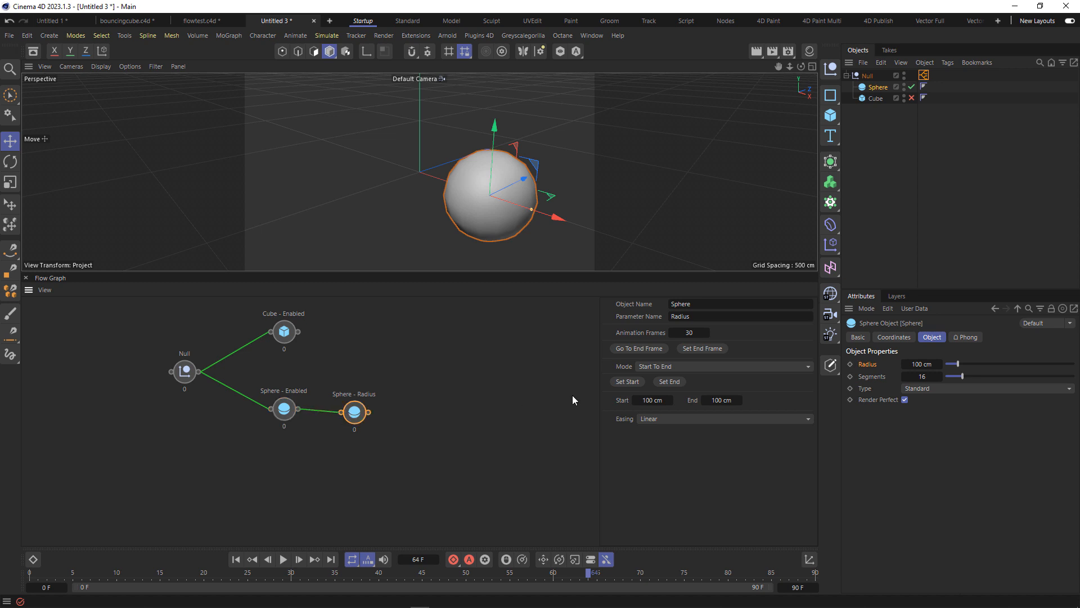
pyautogui.moveTo(725, 399); pyautogui.dragTo(758, 399)
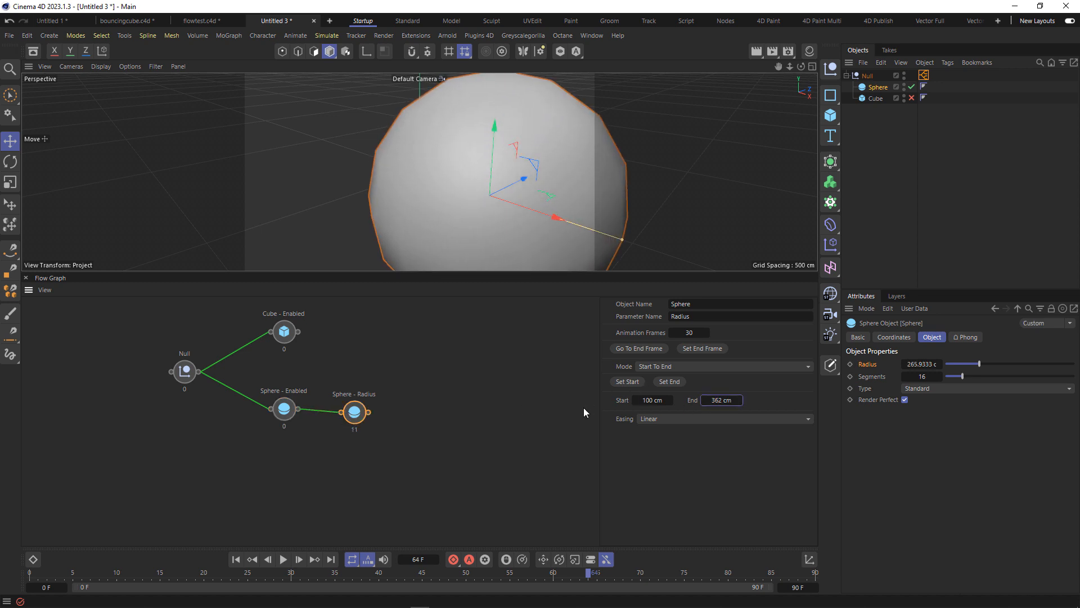
pyautogui.click(239, 559)
pyautogui.click(283, 560)
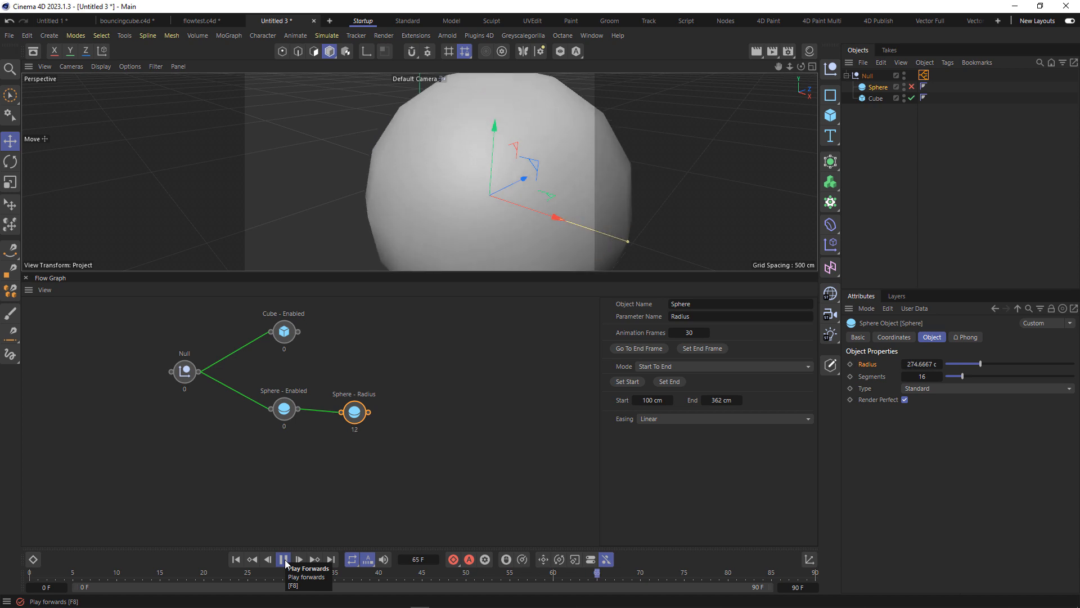
pyautogui.click(284, 560)
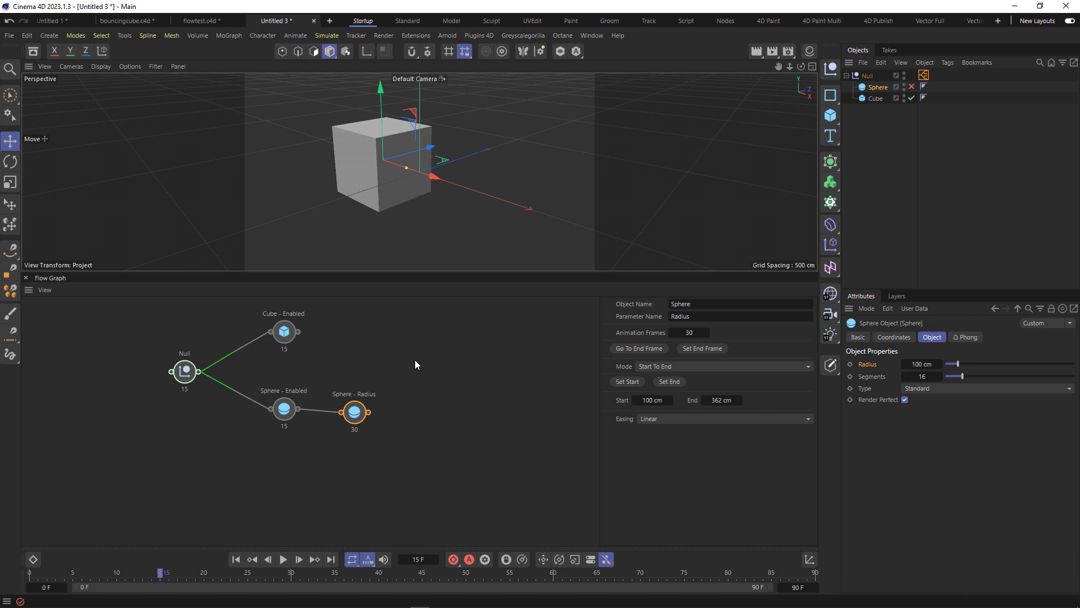
# Step: Set the null's Flow tag to play Ping Pong, match the timeline to the animation length, and preview the playback
pyautogui.click(923, 75)
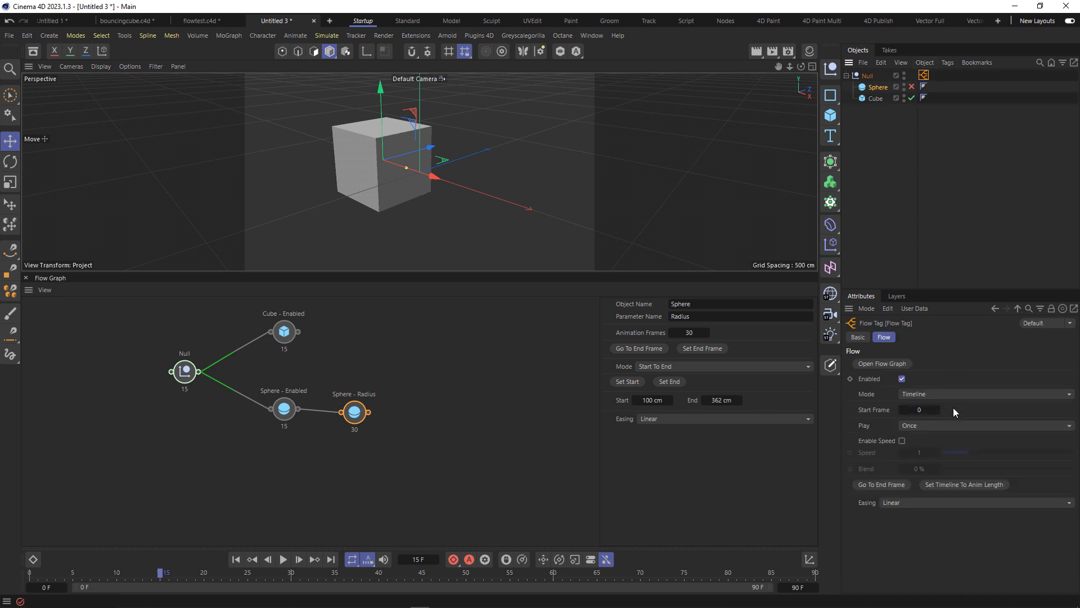
pyautogui.click(953, 426)
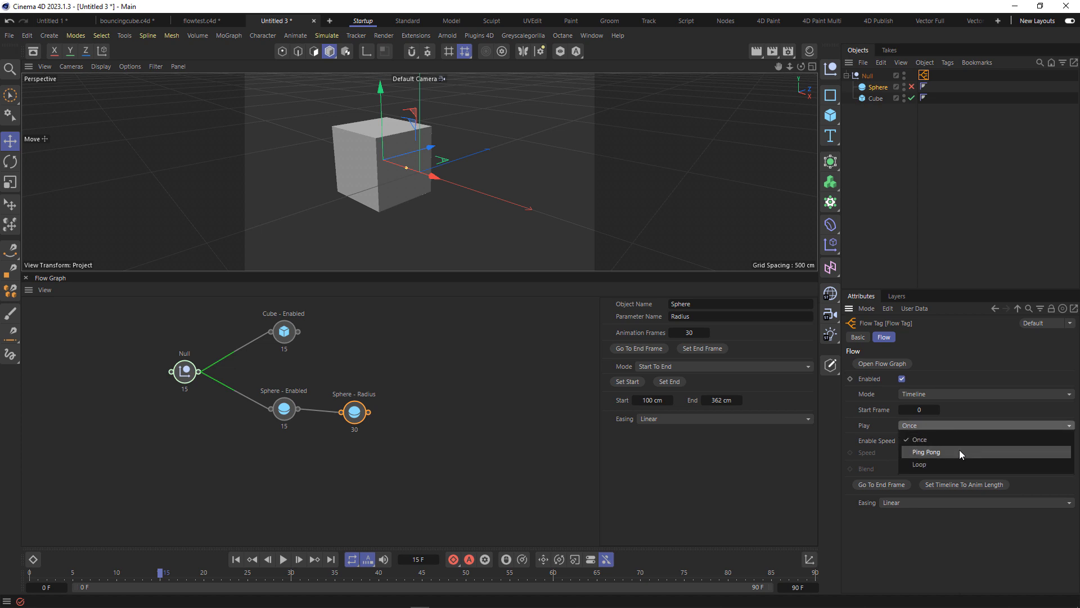
pyautogui.click(960, 450)
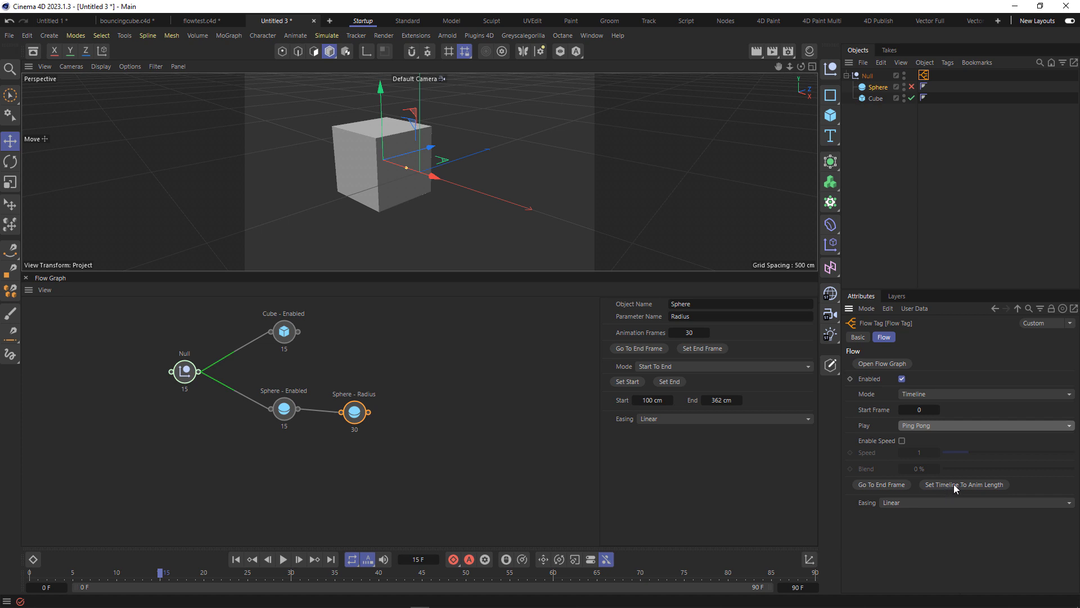
pyautogui.click(970, 484)
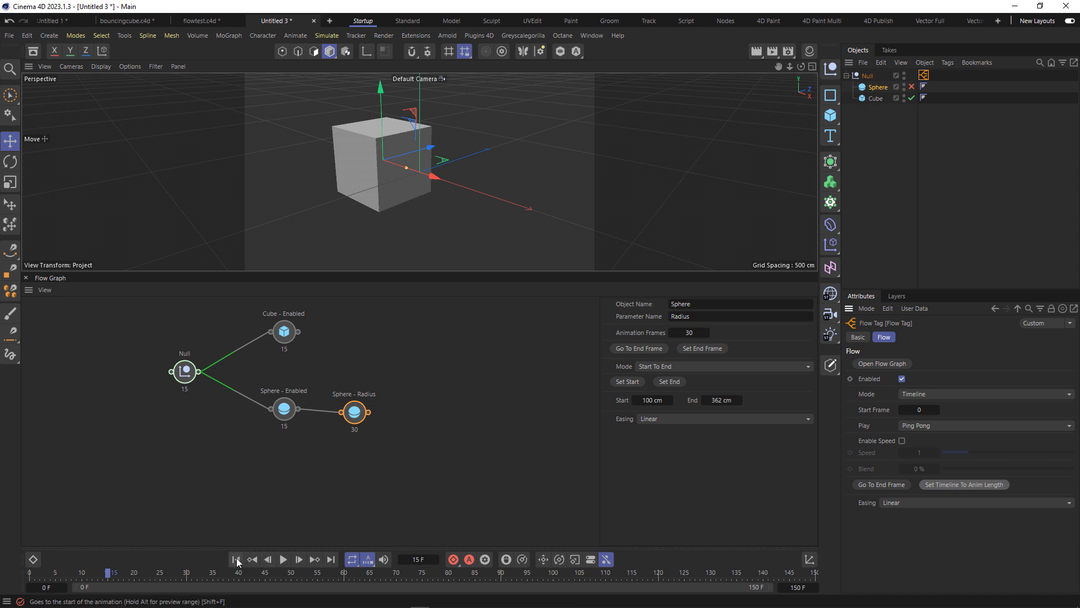
pyautogui.click(283, 559)
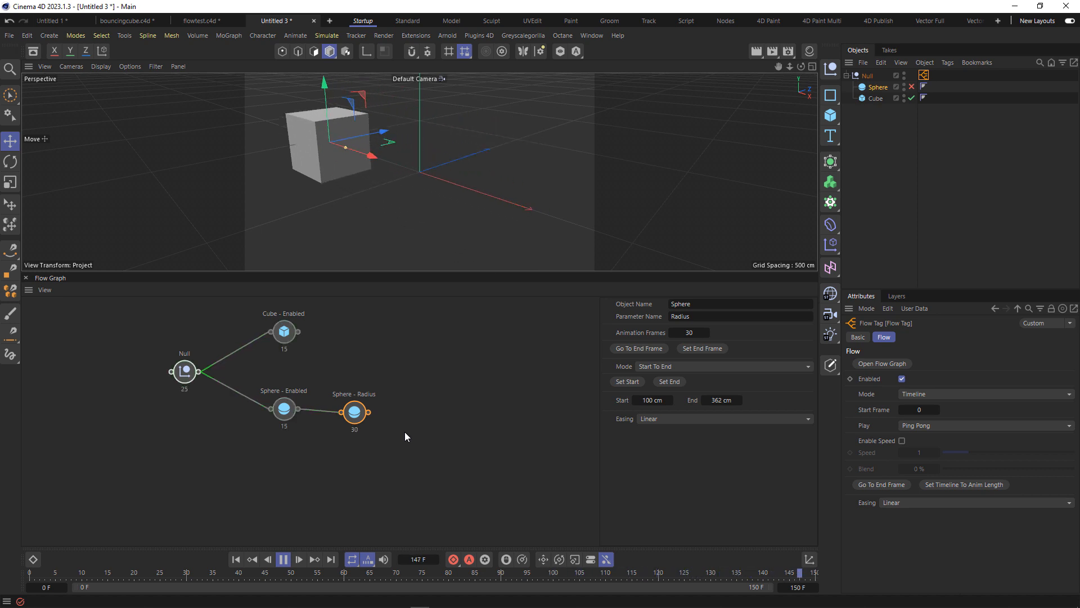
pyautogui.click(283, 559)
# Step: Rewire the Sphere - Radius node to follow the Null node directly, and stack it below the Sphere - Enabled node
pyautogui.moveTo(352, 419); pyautogui.dragTo(333, 473)
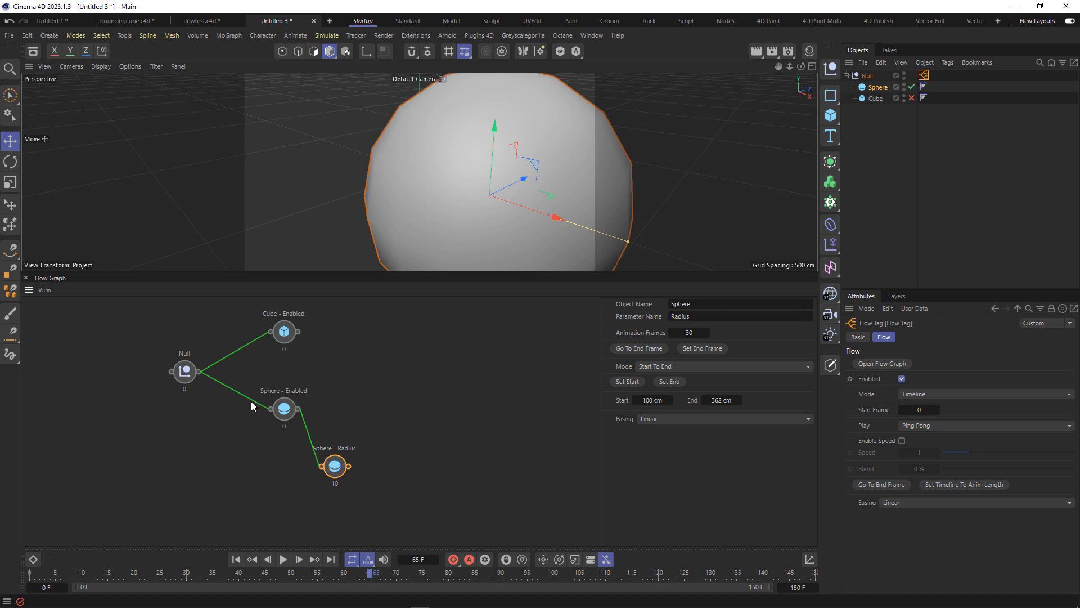
pyautogui.moveTo(283, 410); pyautogui.dragTo(282, 395)
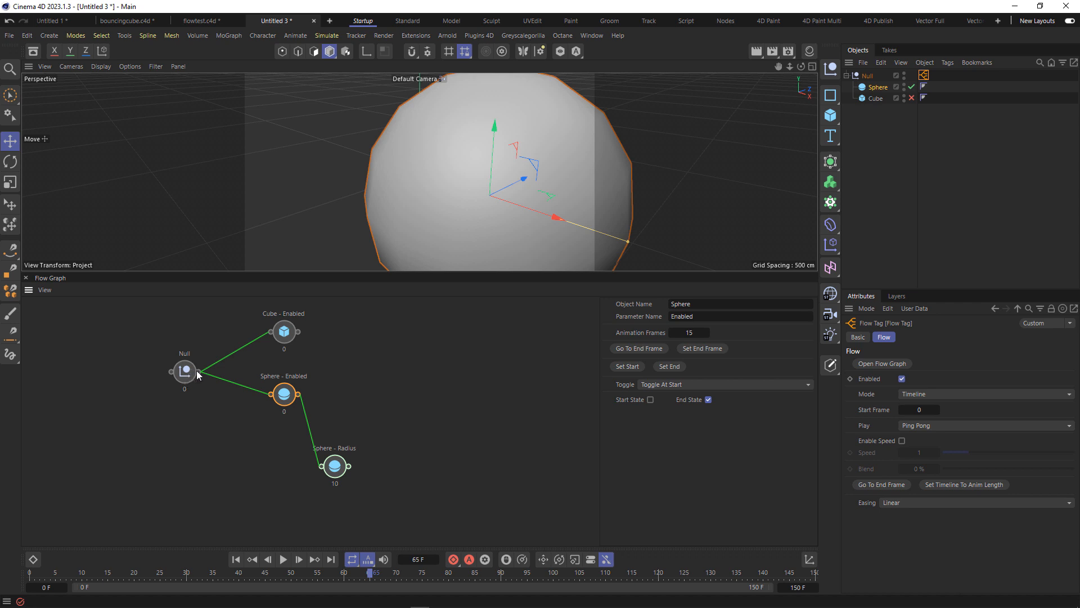
pyautogui.moveTo(199, 371); pyautogui.dragTo(290, 461)
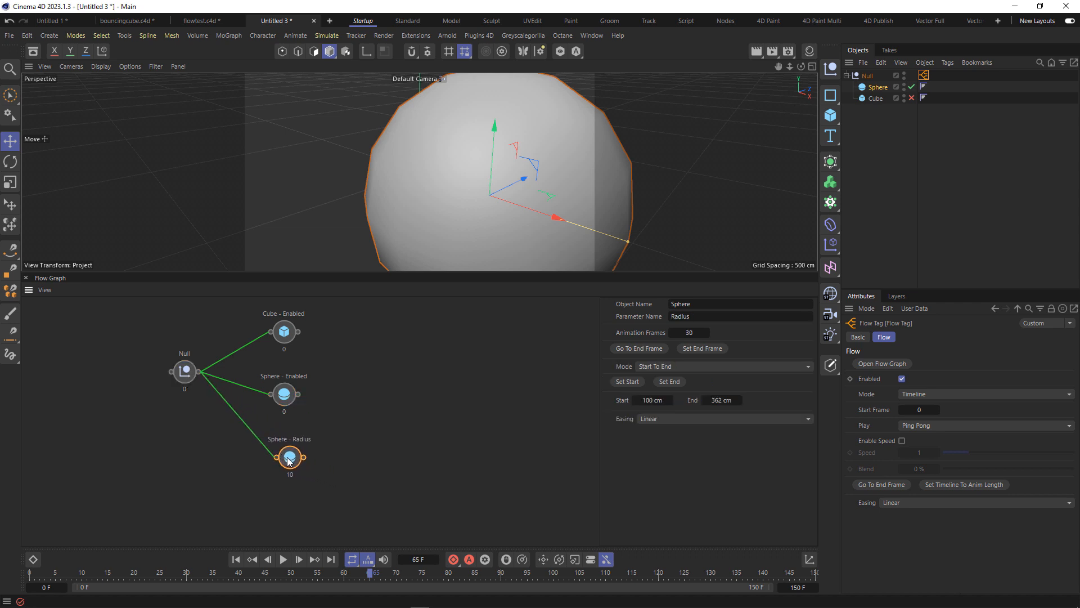
# Step: Play the animation from the first frame, match the timeline to the animation length, and stop playback
pyautogui.click(236, 560)
pyautogui.click(283, 559)
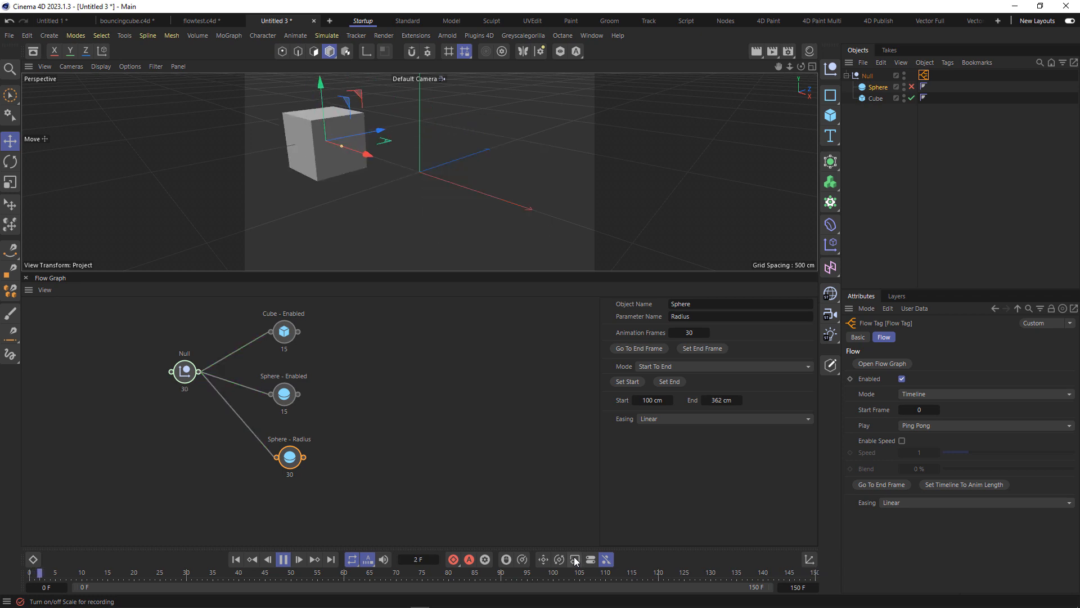
pyautogui.click(976, 484)
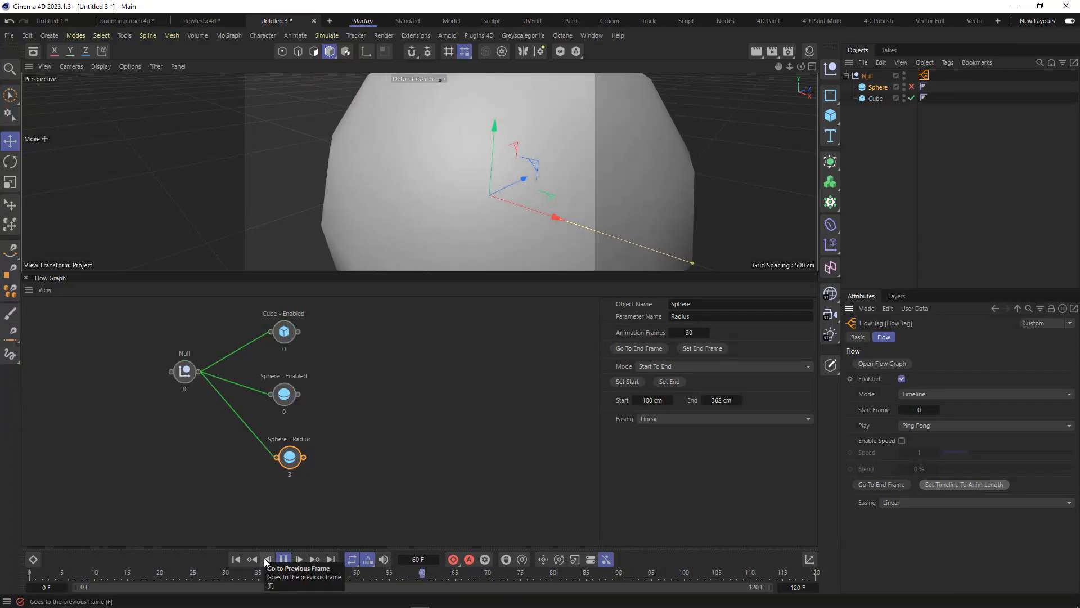
pyautogui.click(283, 558)
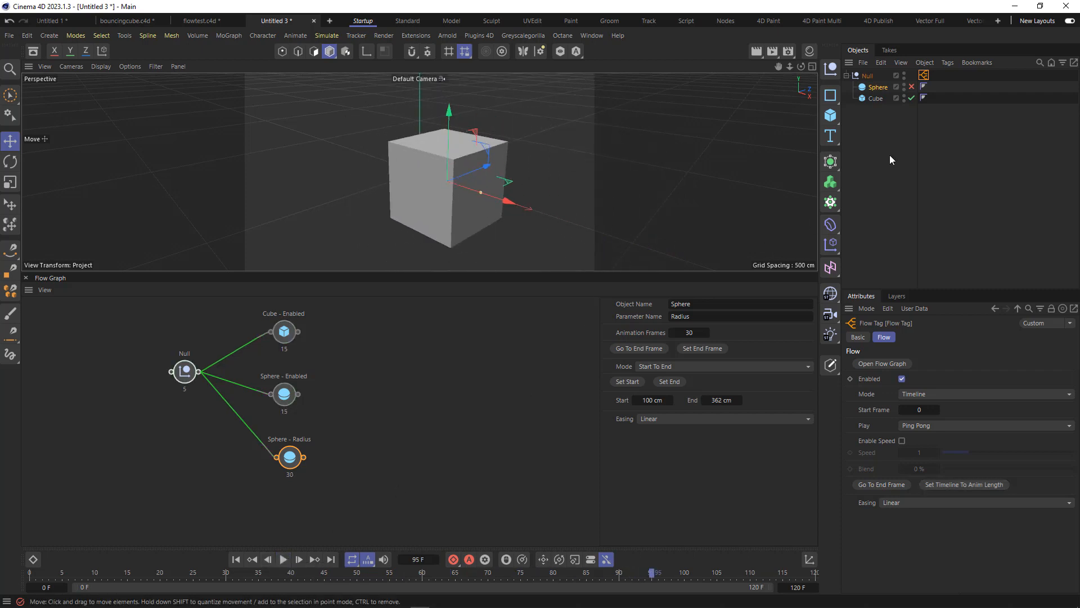
# Step: Try the Flow tag's Manual mode by scrubbing its Blend value, and return the mode to Timeline
pyautogui.click(952, 394)
pyautogui.click(950, 407)
pyautogui.click(944, 394)
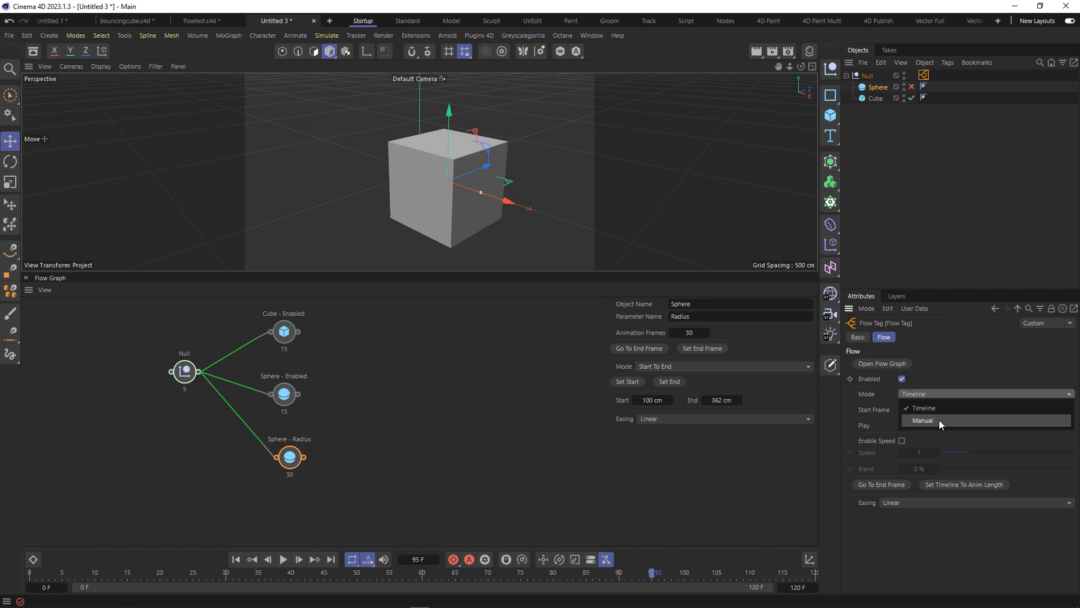
pyautogui.click(940, 420)
pyautogui.moveTo(943, 466)
pyautogui.mouseDown()
pyautogui.moveTo(1068, 473)
pyautogui.moveTo(967, 486)
pyautogui.moveTo(938, 479)
pyautogui.mouseUp()
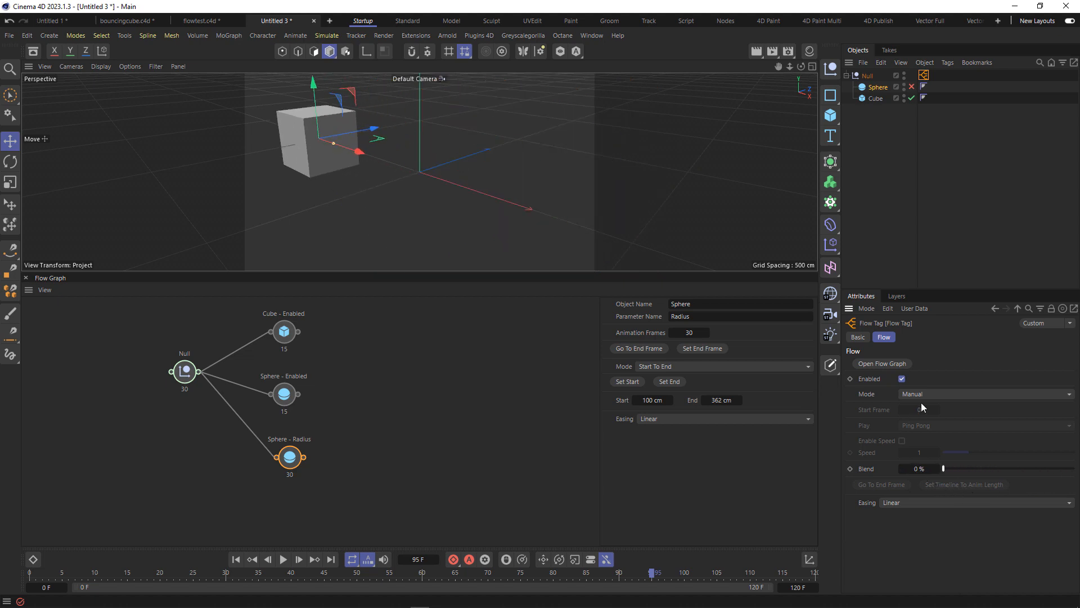
pyautogui.click(922, 395)
pyautogui.click(927, 402)
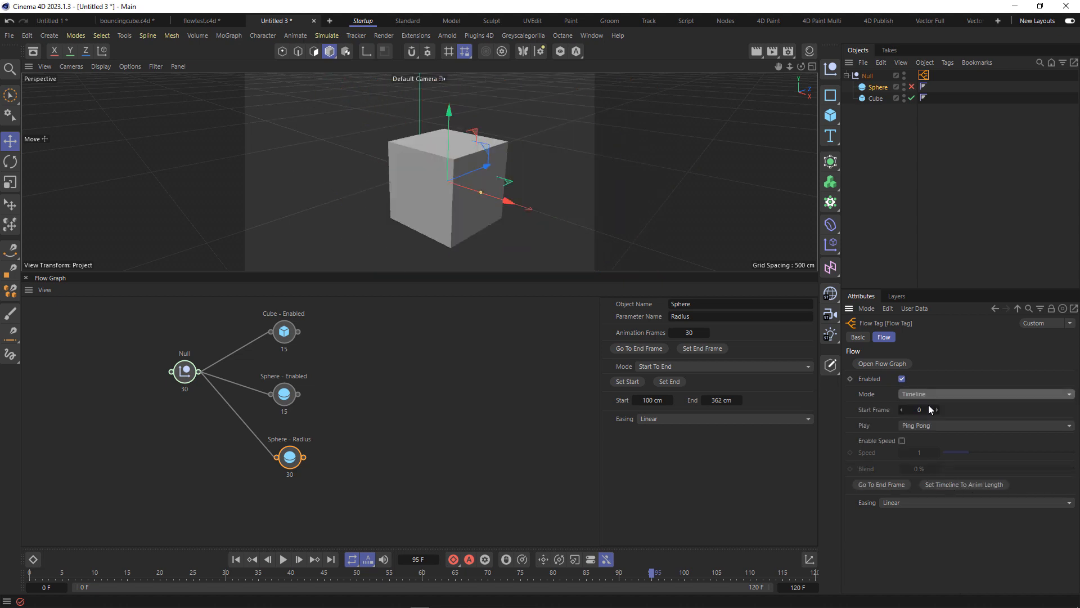
# Step: Play the animation from the start and preview it with the Flow tag's easing set to QuarticEaseInOut
pyautogui.click(231, 559)
pyautogui.click(283, 558)
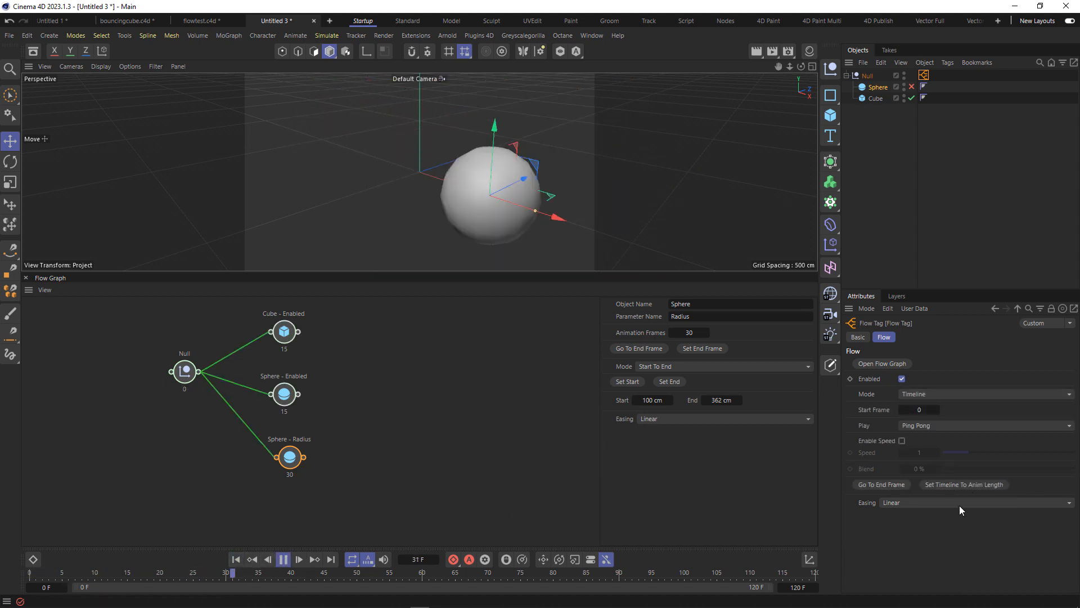
pyautogui.click(959, 502)
pyautogui.click(948, 232)
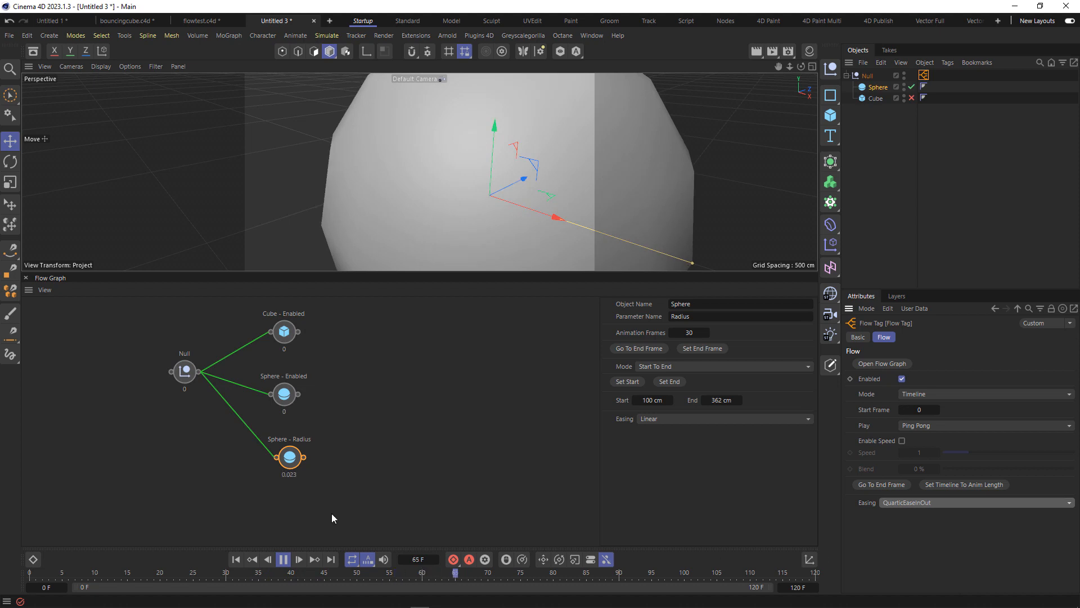
pyautogui.click(283, 560)
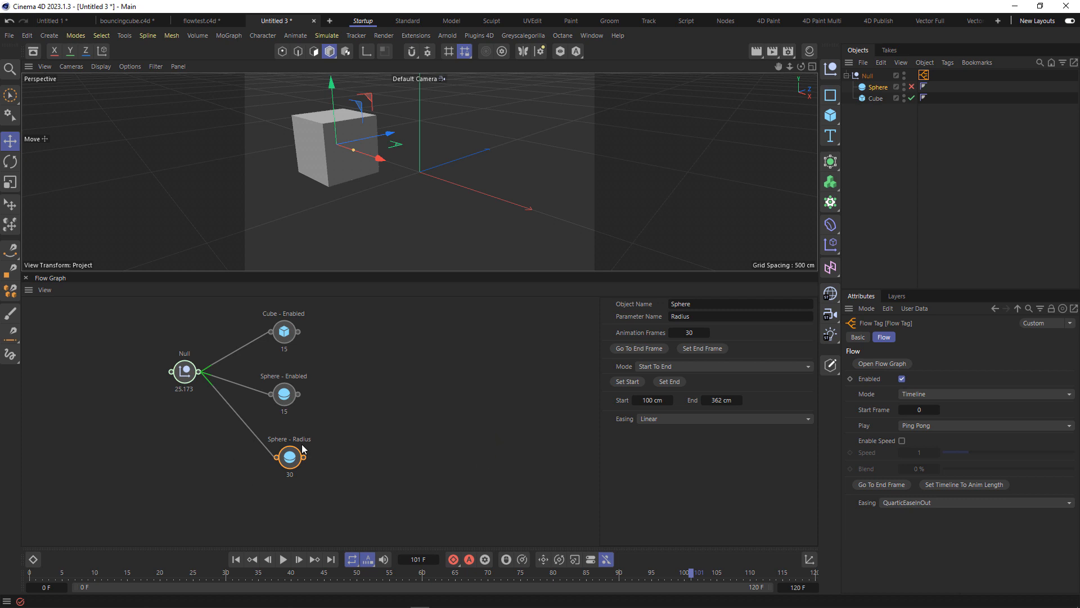
pyautogui.click(685, 367)
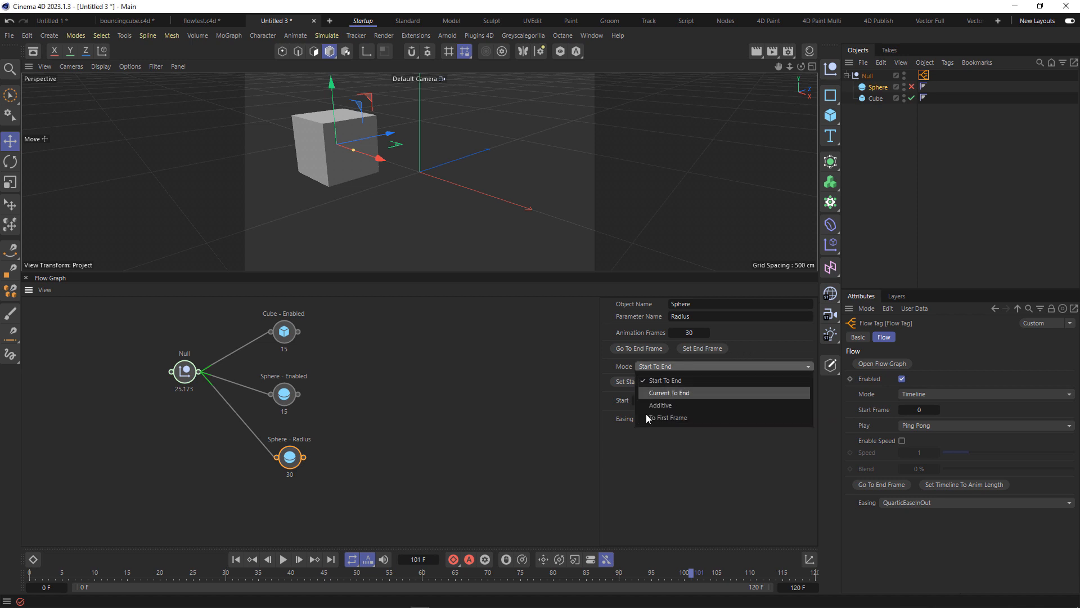
pyautogui.click(666, 442)
pyautogui.click(674, 368)
pyautogui.click(691, 463)
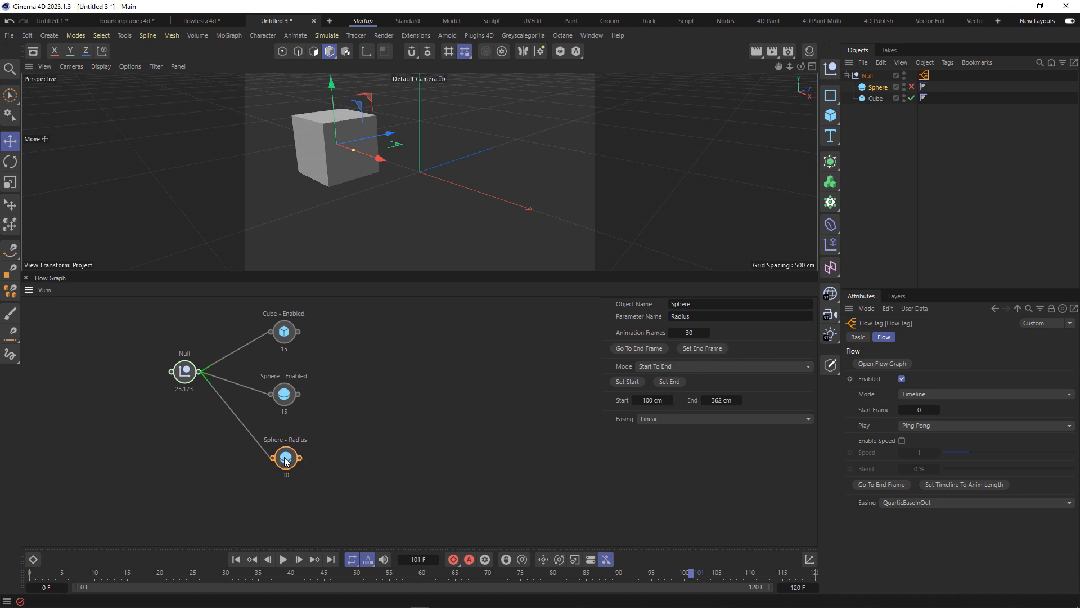
pyautogui.keyDown('ctrl'); pyautogui.moveTo(287, 460); pyautogui.dragTo(362, 453); pyautogui.keyUp('ctrl')
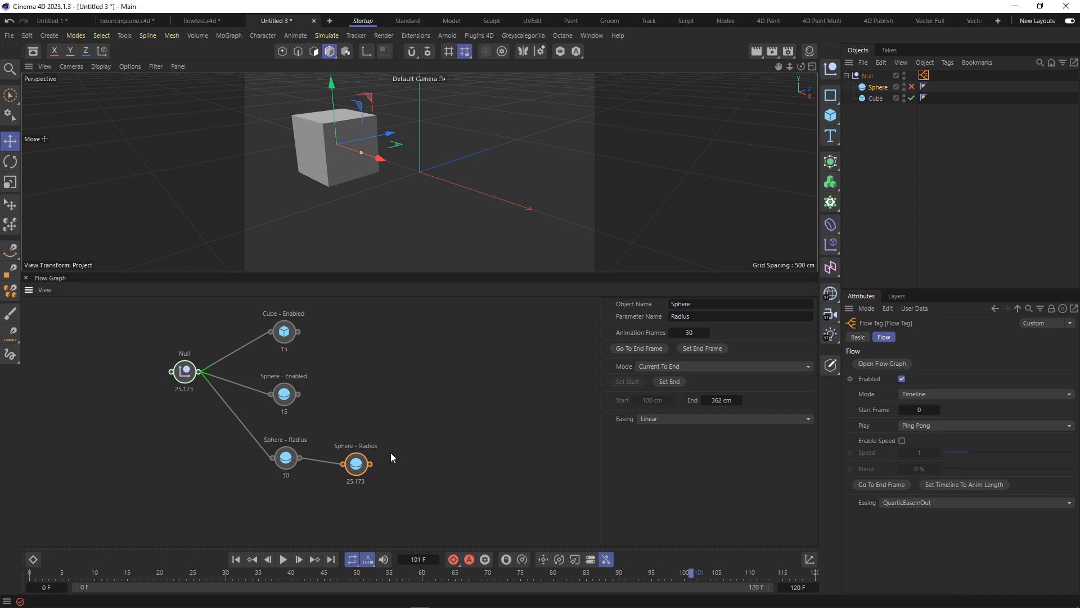
pyautogui.press('Delete')
pyautogui.click(287, 459)
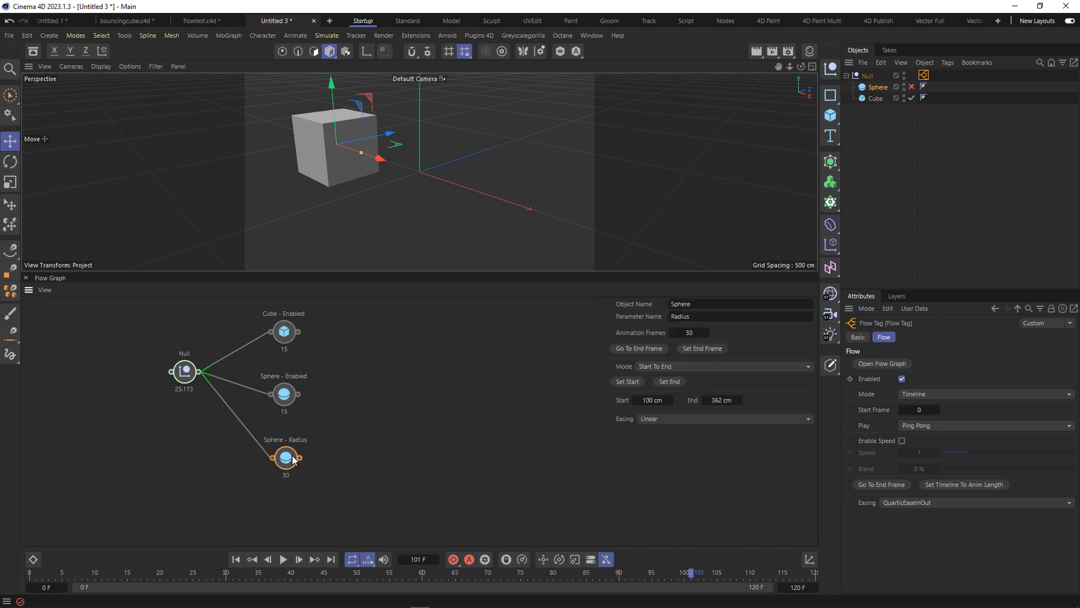
pyautogui.keyDown('ctrl'); pyautogui.moveTo(289, 461); pyautogui.dragTo(338, 463); pyautogui.keyUp('ctrl')
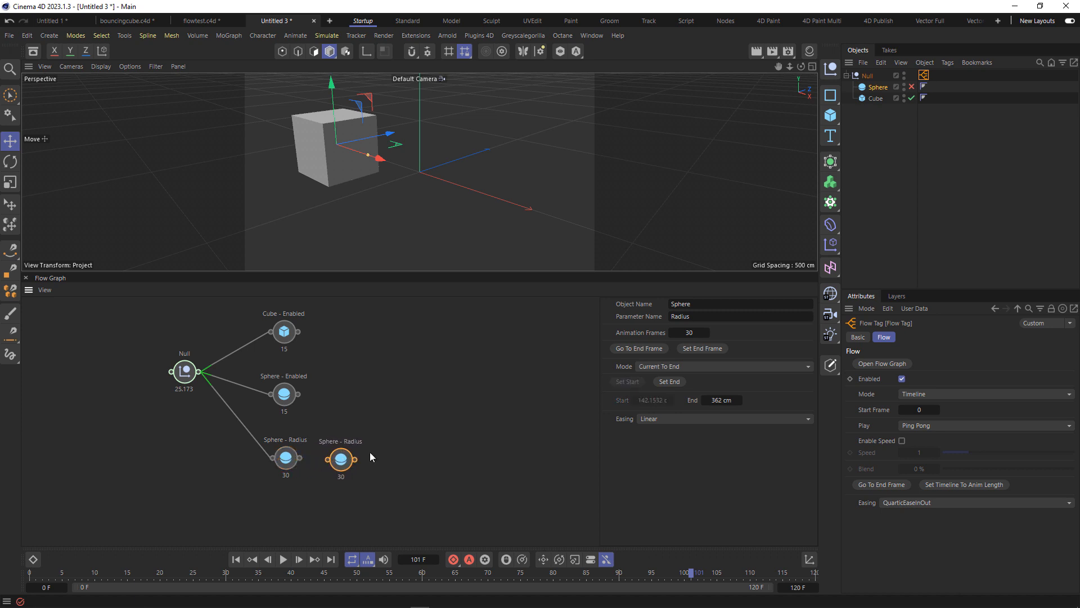
pyautogui.press('Delete')
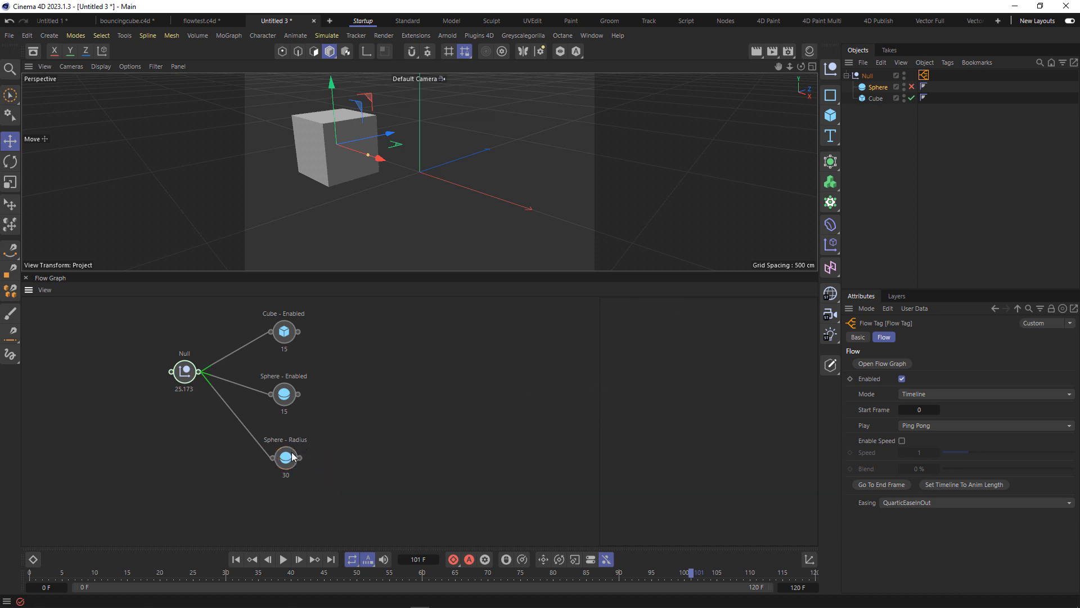
pyautogui.moveTo(287, 457); pyautogui.dragTo(383, 463)
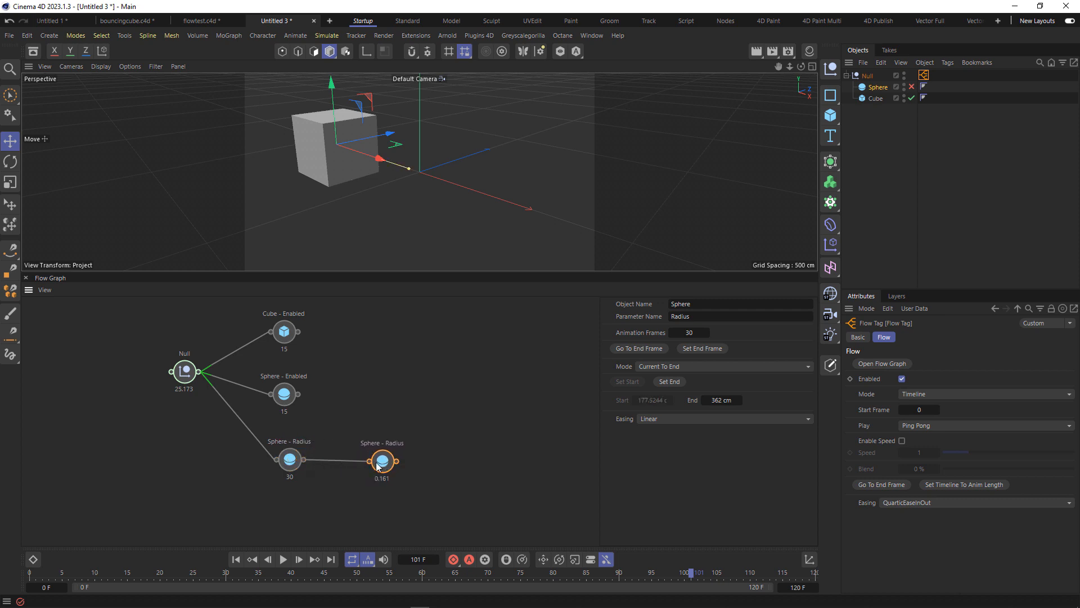
pyautogui.hotkey('ctrl', 'z')
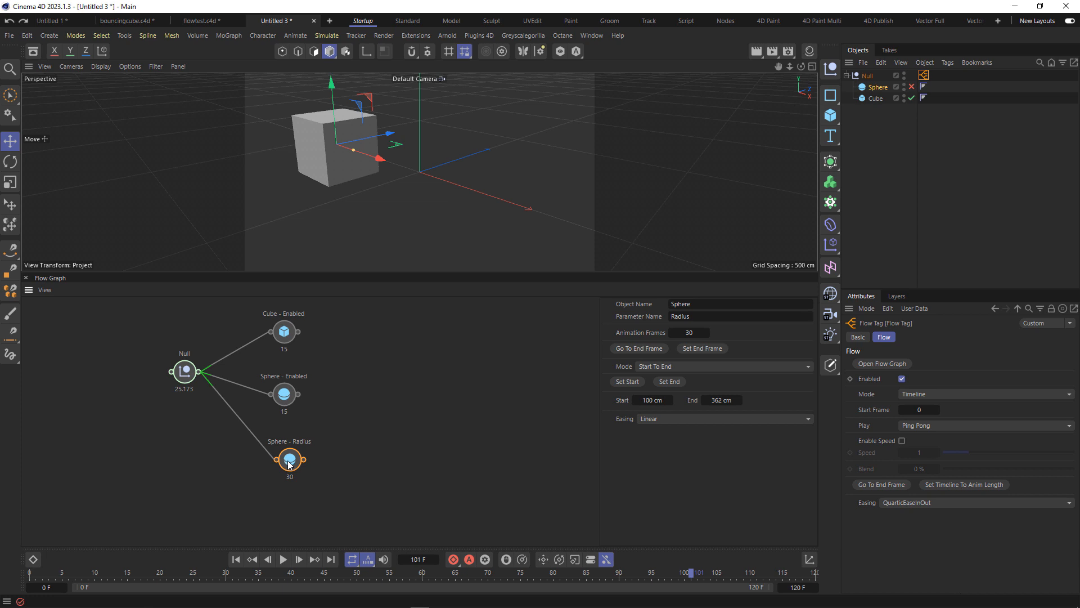
# Step: Duplicate the Sphere - Radius node so the copy follows the original, and set the copy's end value to 13 cm
pyautogui.keyDown('ctrl'); pyautogui.moveTo(291, 463); pyautogui.dragTo(356, 461); pyautogui.keyUp('ctrl')
pyautogui.hotkey('ctrl', 'z')
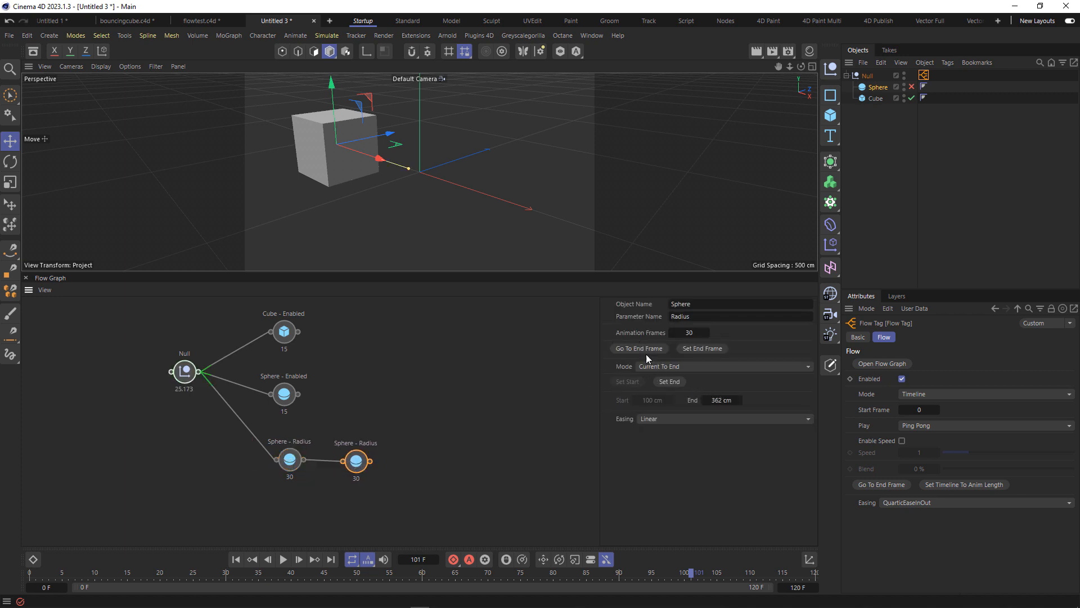
pyautogui.click(638, 348)
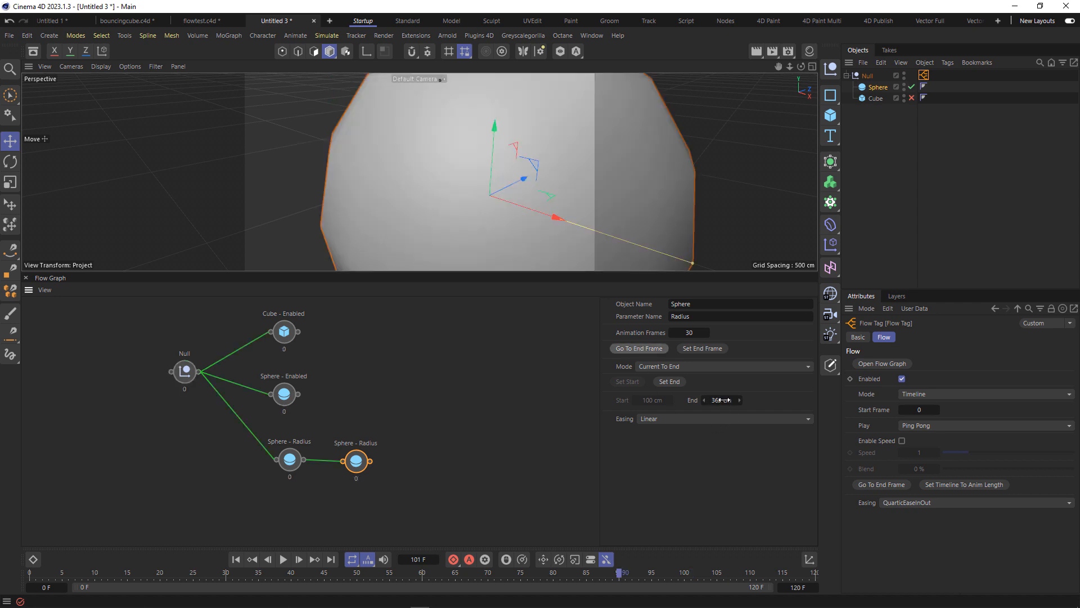
pyautogui.moveTo(721, 400); pyautogui.dragTo(657, 400)
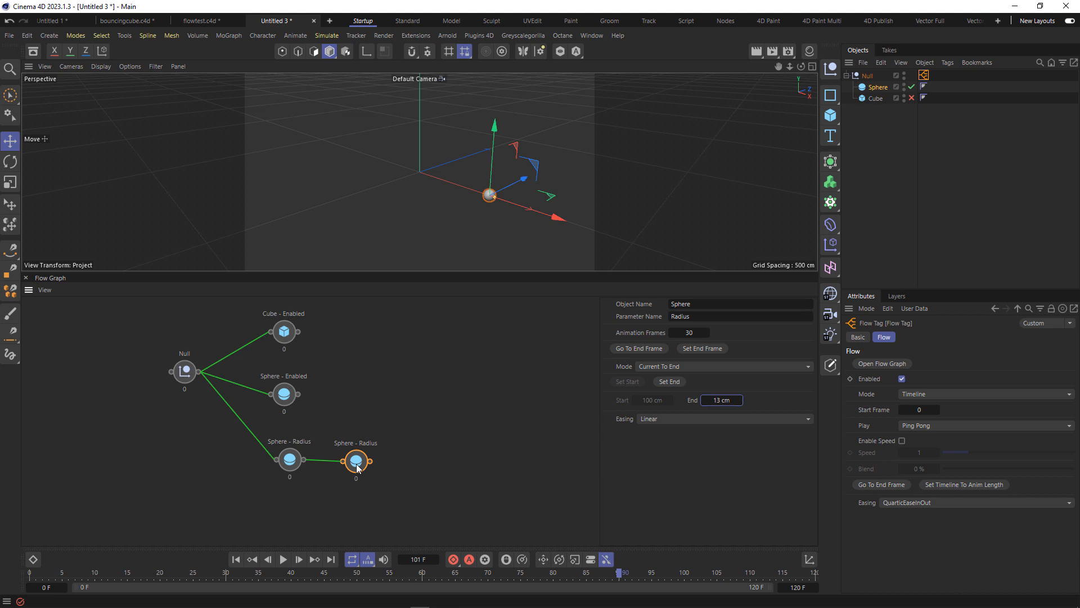
# Step: Match the timeline to the new animation length and preview the second radius change
pyautogui.click(964, 485)
pyautogui.click(283, 560)
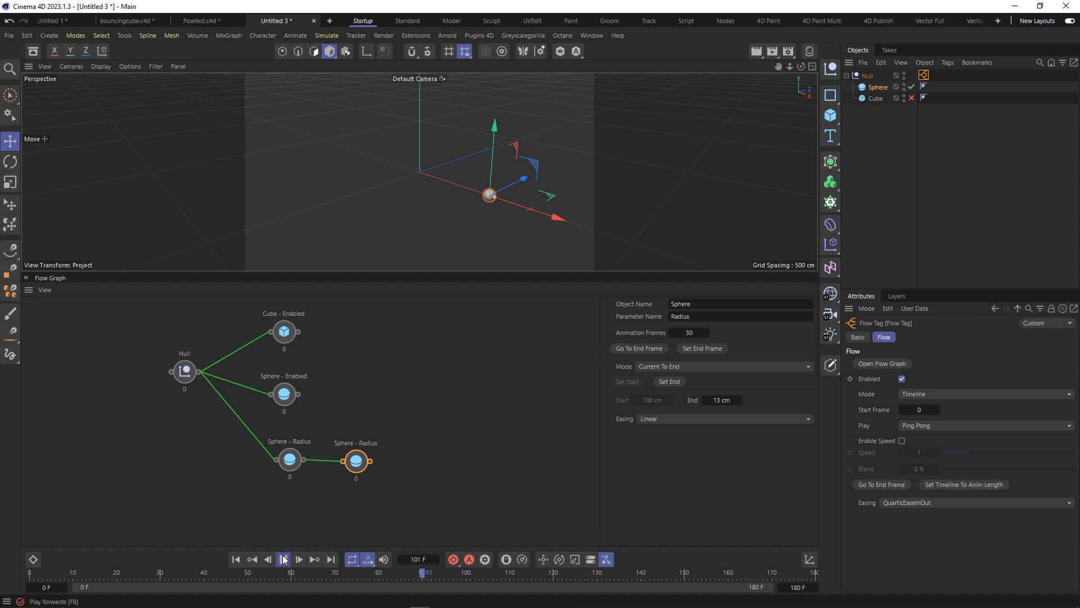
pyautogui.click(251, 559)
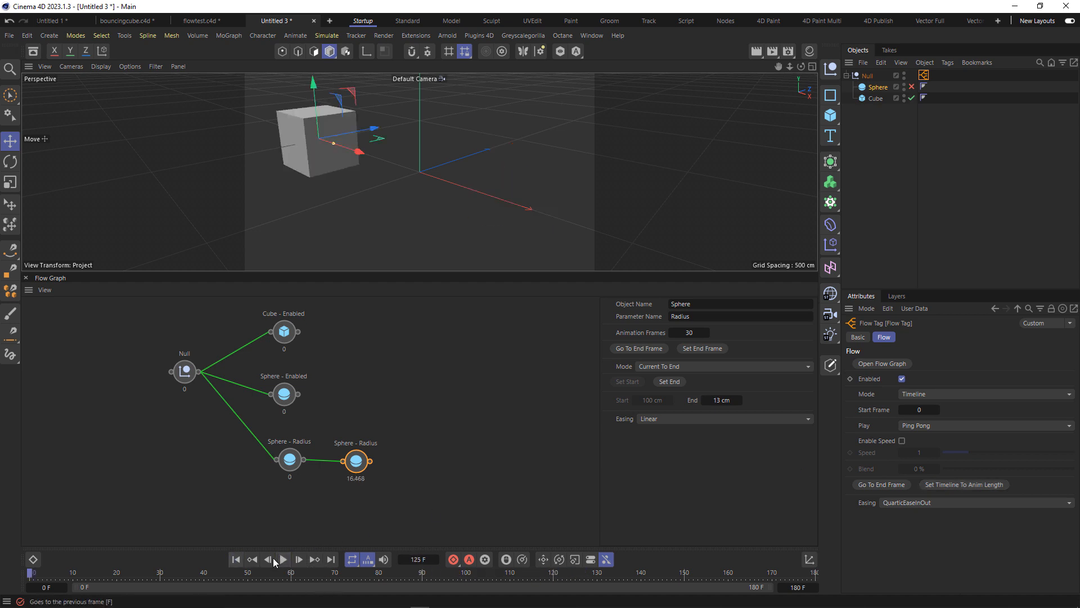
# Step: Set the Flow tag's easing to Linear and preview the playback
pyautogui.click(927, 503)
pyautogui.click(928, 115)
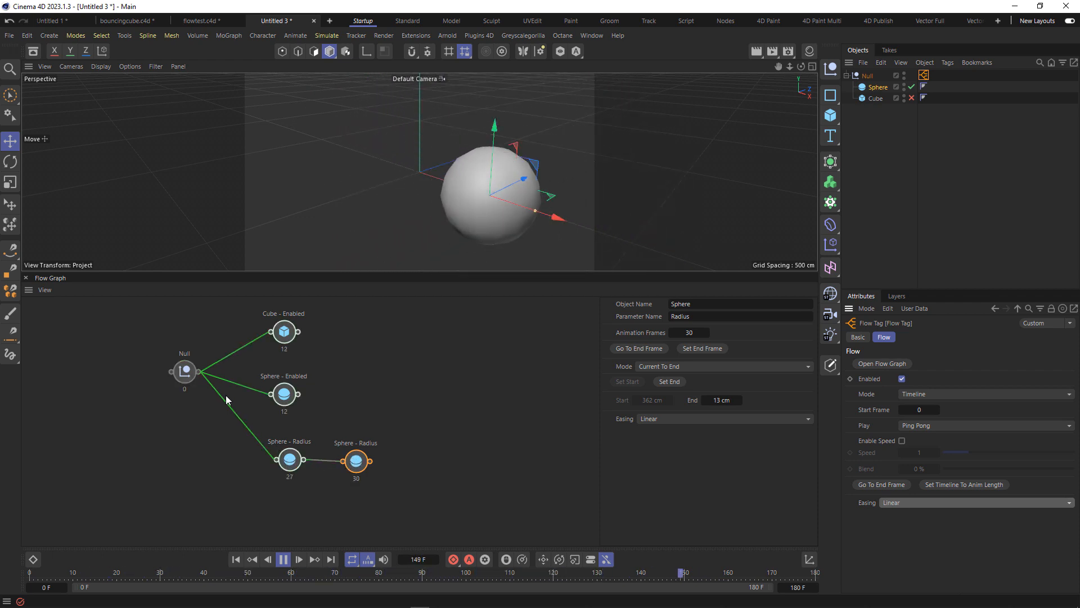
pyautogui.click(284, 559)
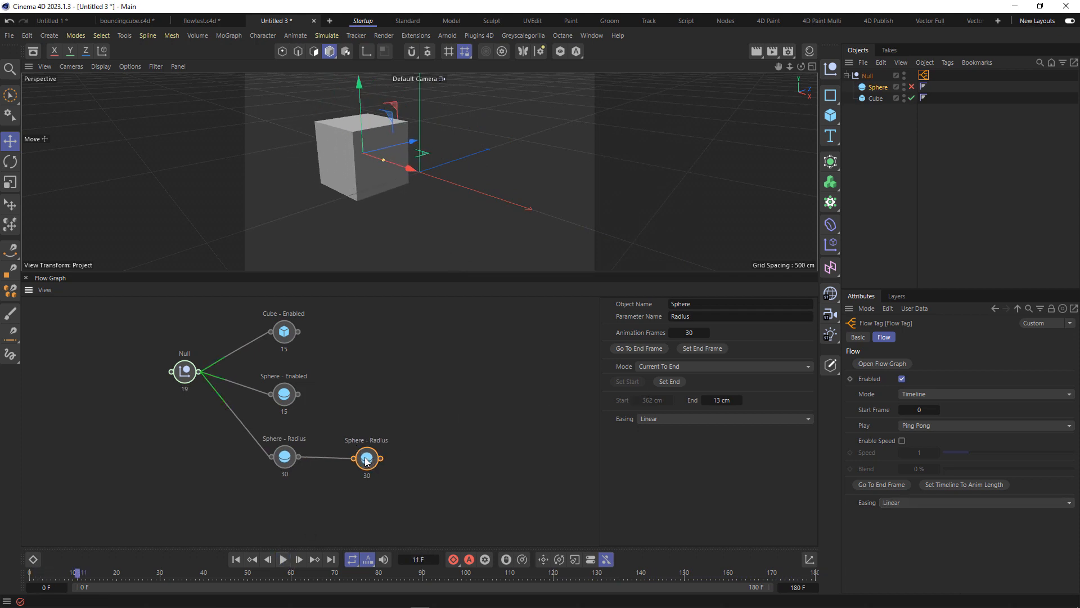
# Step: Set the second Sphere - Radius node's mode to To First Frame and play the animation from the start
pyautogui.click(658, 368)
pyautogui.click(675, 418)
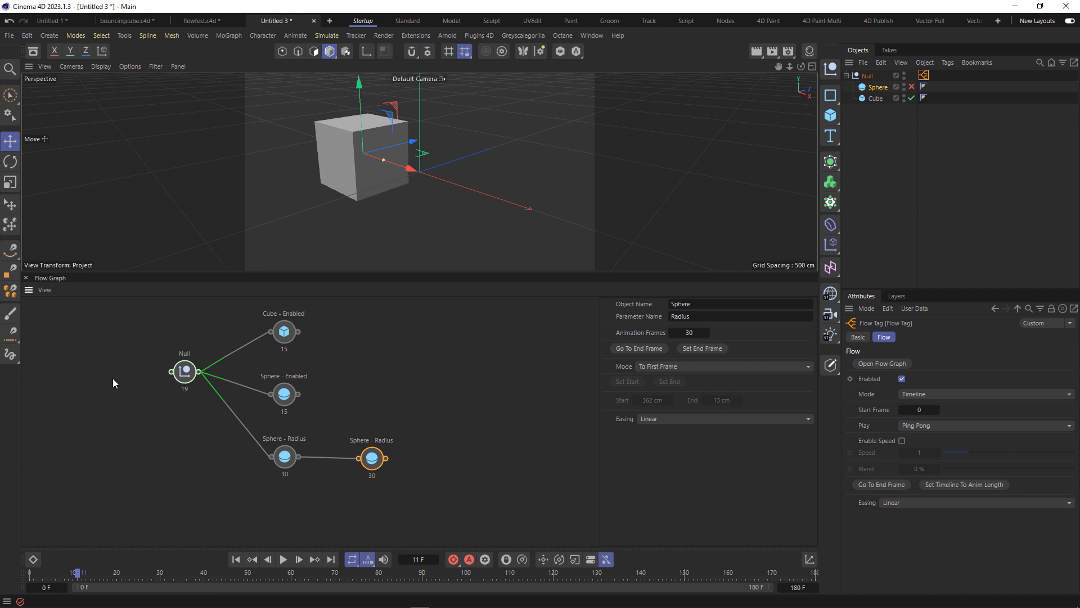
pyautogui.click(285, 457)
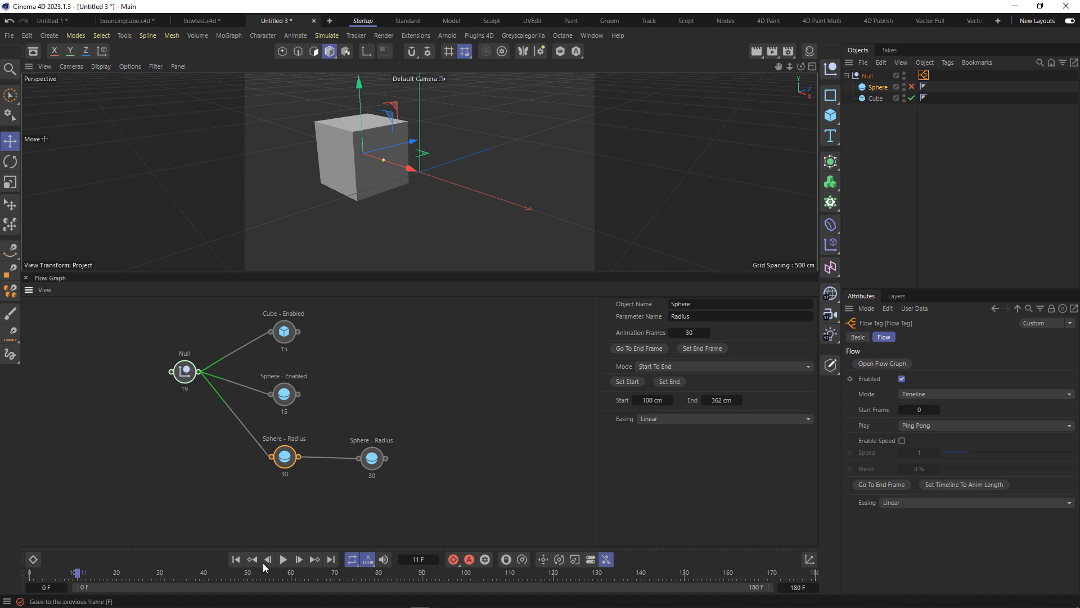
pyautogui.click(235, 559)
pyautogui.click(284, 560)
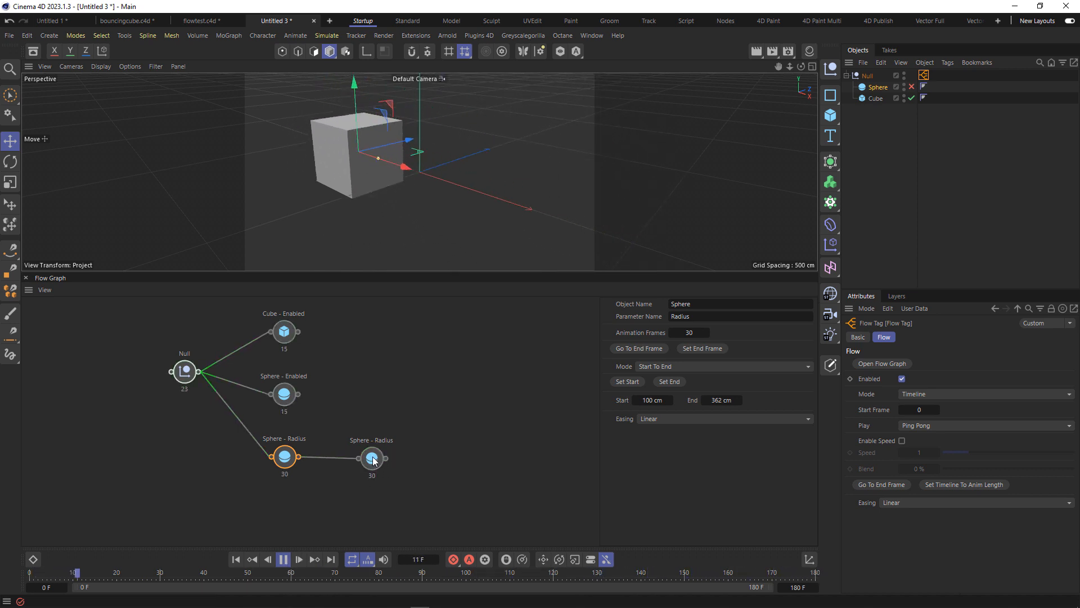
# Step: Set the Flow tag to play Once, match the timeline to the animation length, and stop the playback after previewing
pyautogui.click(983, 426)
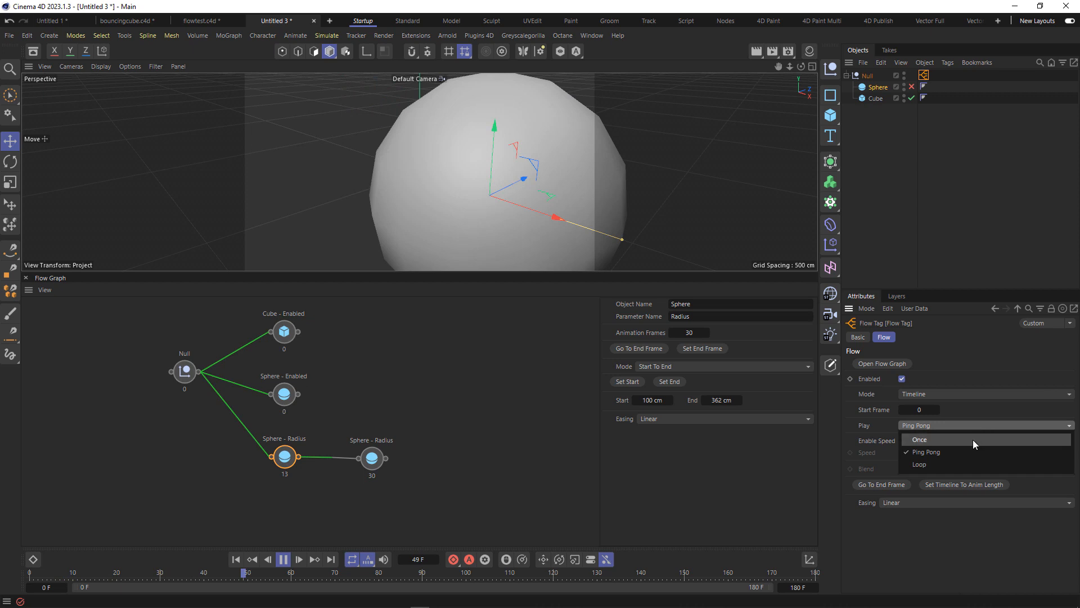
pyautogui.click(973, 439)
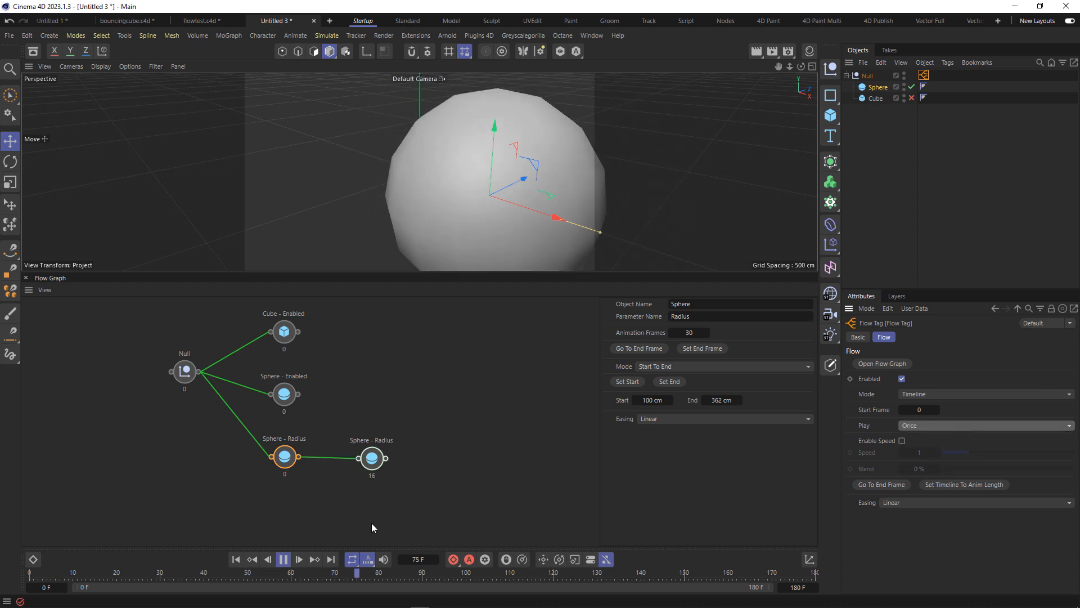
pyautogui.click(974, 482)
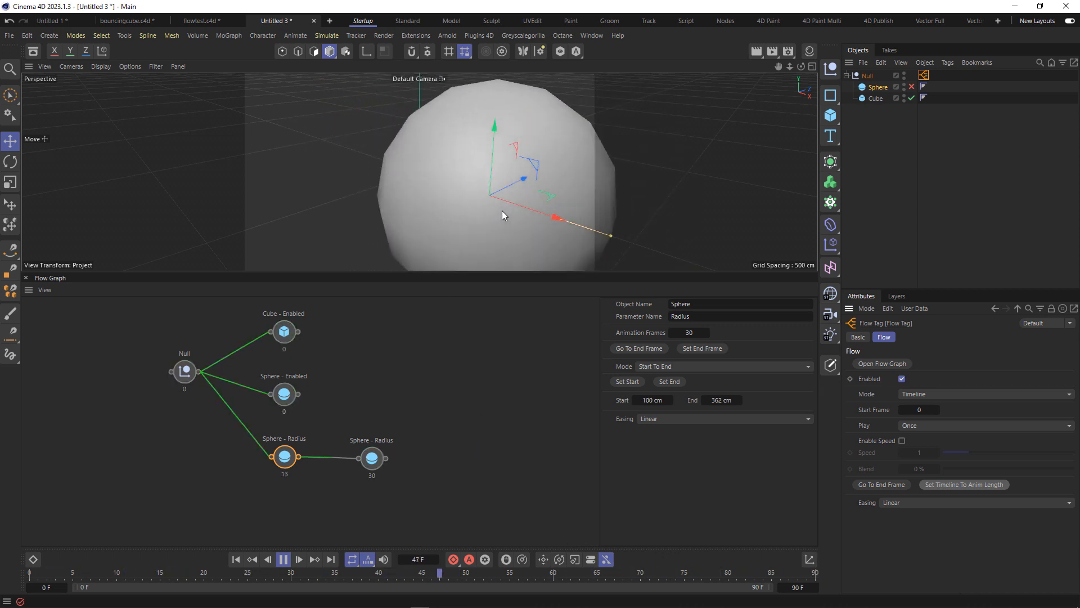
pyautogui.press('space')
# Step: Set the second Sphere - Radius node's mode to Additive
pyautogui.click(368, 458)
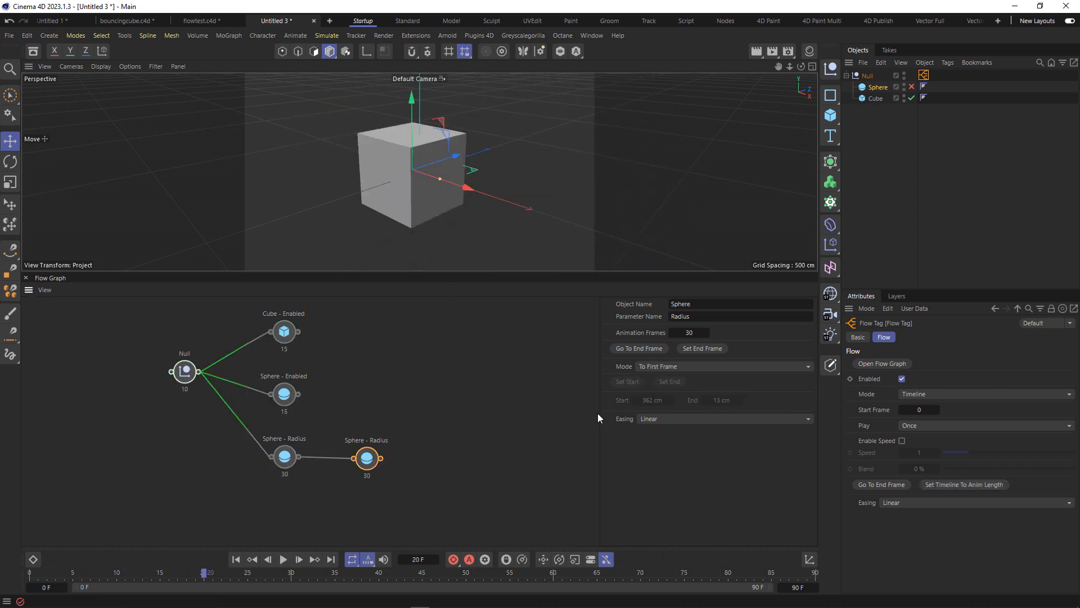
pyautogui.click(697, 366)
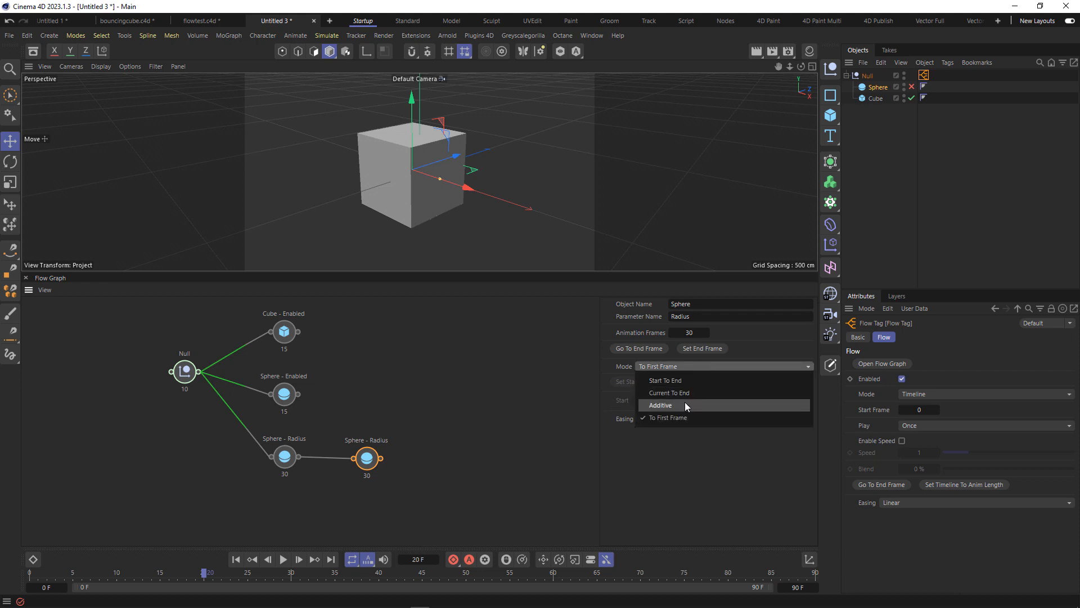
pyautogui.click(685, 405)
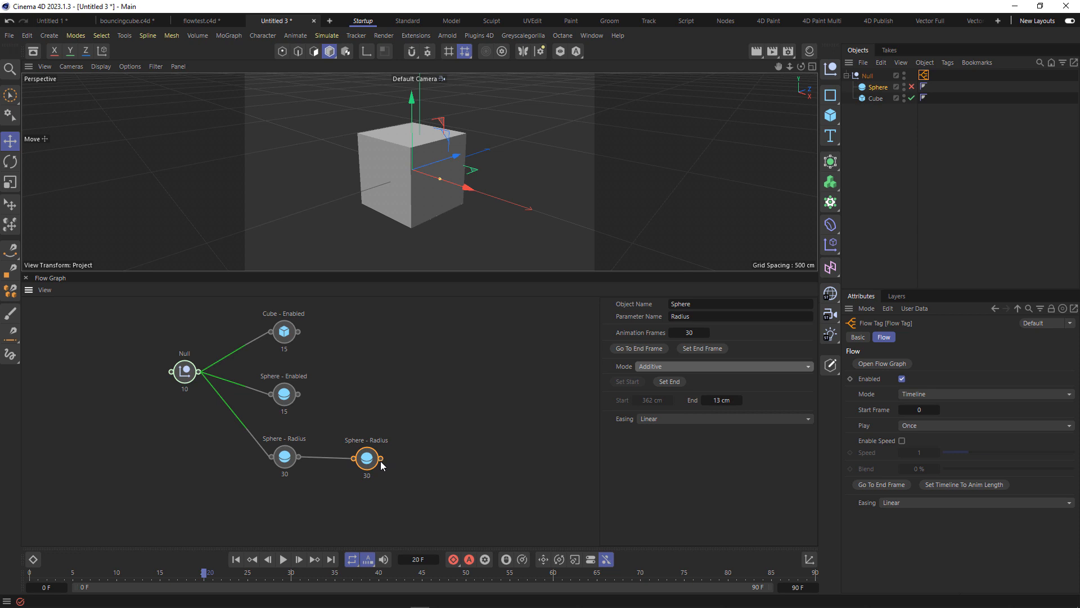
# Step: Chain three copies of the second Sphere - Radius node behind it and set all three copies to Additive mode
pyautogui.keyDown('ctrl'); pyautogui.moveTo(367, 458); pyautogui.dragTo(552, 458); pyautogui.keyUp('ctrl')
pyautogui.moveTo(415, 424); pyautogui.dragTo(557, 479)
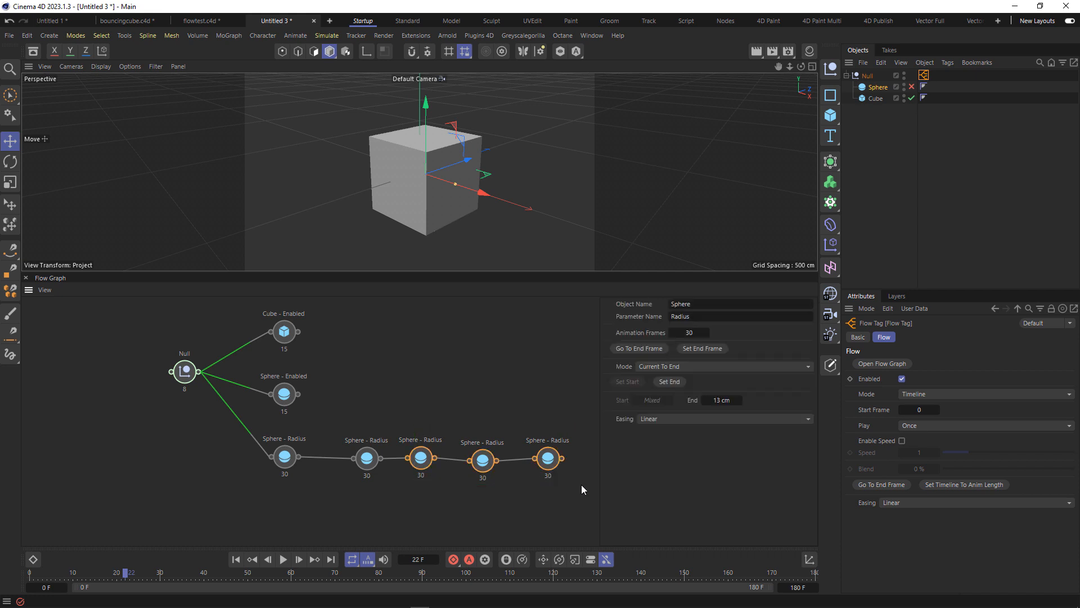
pyautogui.click(680, 366)
pyautogui.click(673, 397)
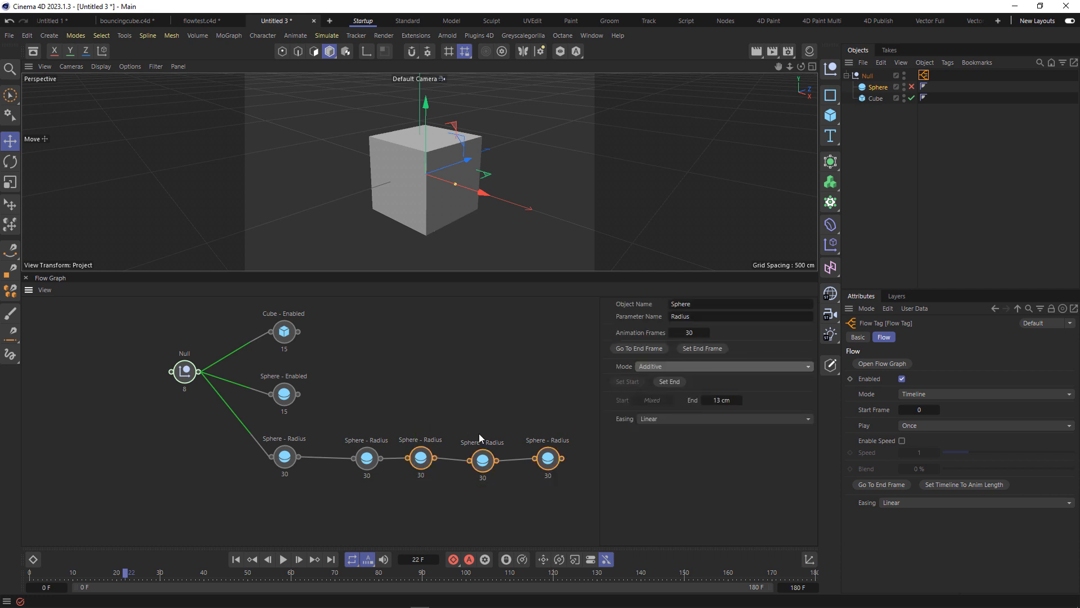
# Step: Play the animation with the chained Additive Sphere - Radius nodes from the first frame
pyautogui.moveTo(405, 430); pyautogui.dragTo(549, 477)
pyautogui.click(369, 459)
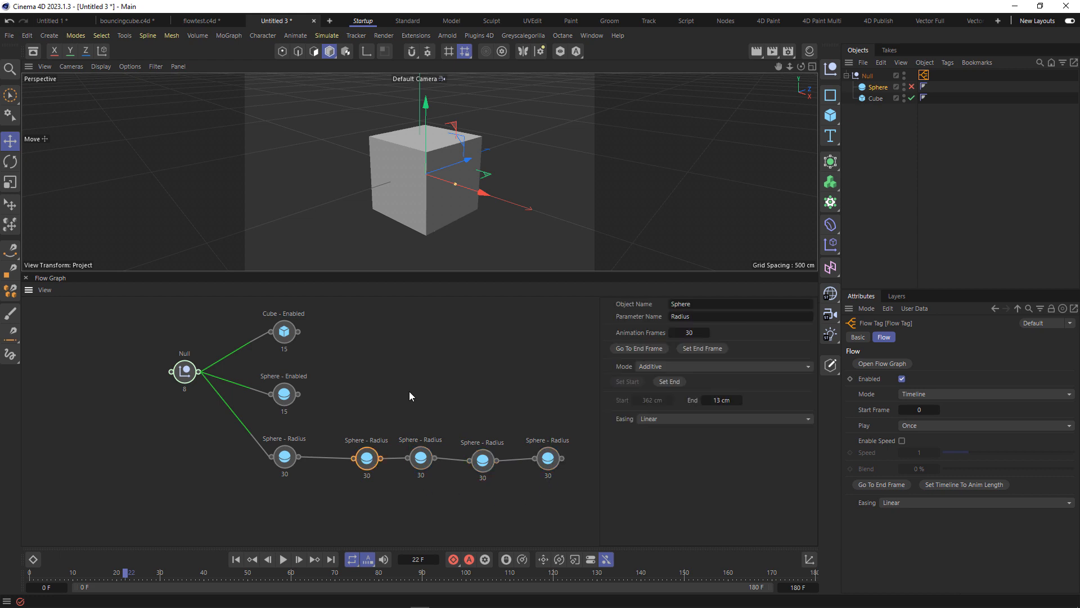
pyautogui.click(410, 390)
pyautogui.click(236, 558)
pyautogui.click(283, 558)
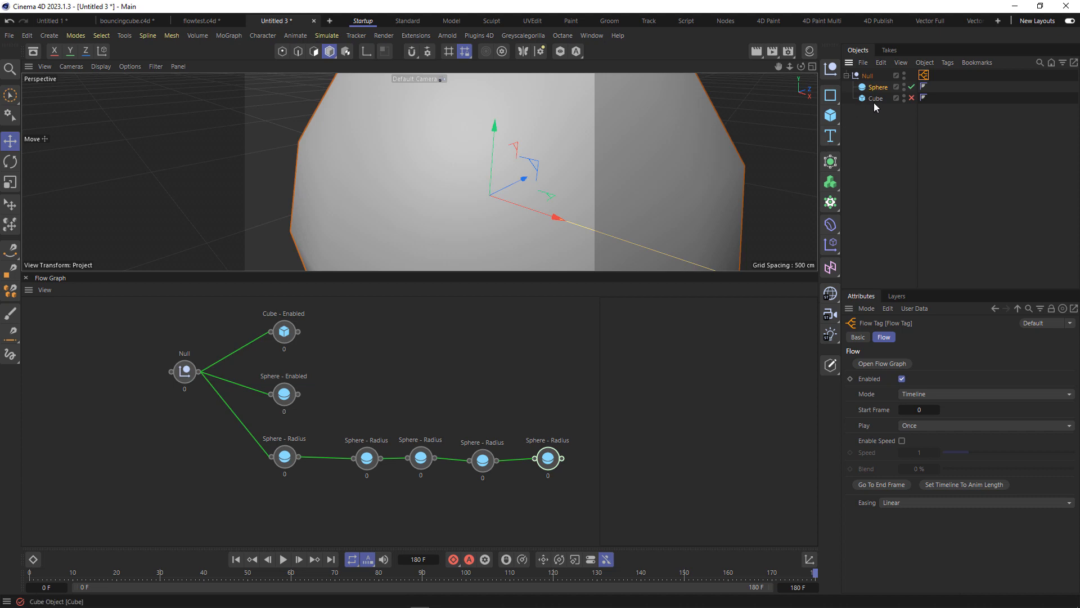
# Step: Create a new standard material and apply it to the Sphere object
pyautogui.click(809, 52)
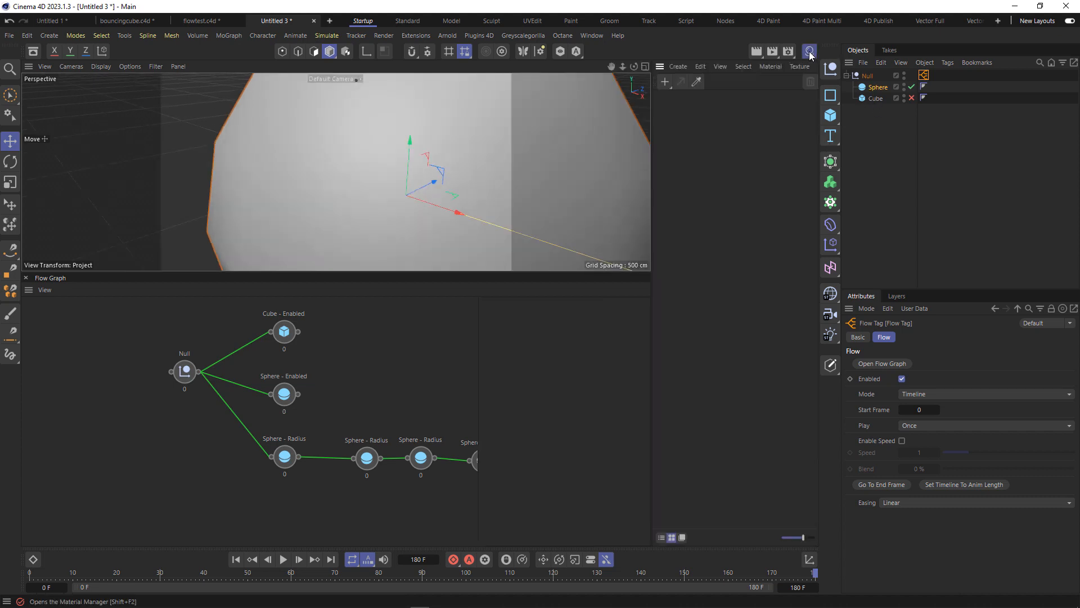
pyautogui.click(678, 66)
pyautogui.click(680, 65)
pyautogui.click(683, 66)
pyautogui.moveTo(700, 96)
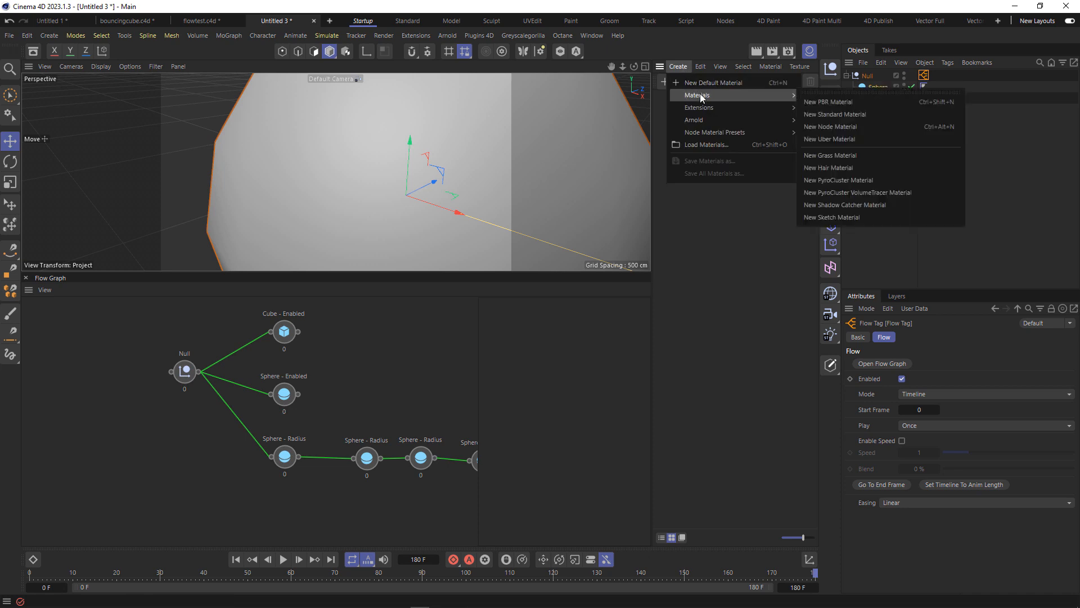
pyautogui.click(835, 114)
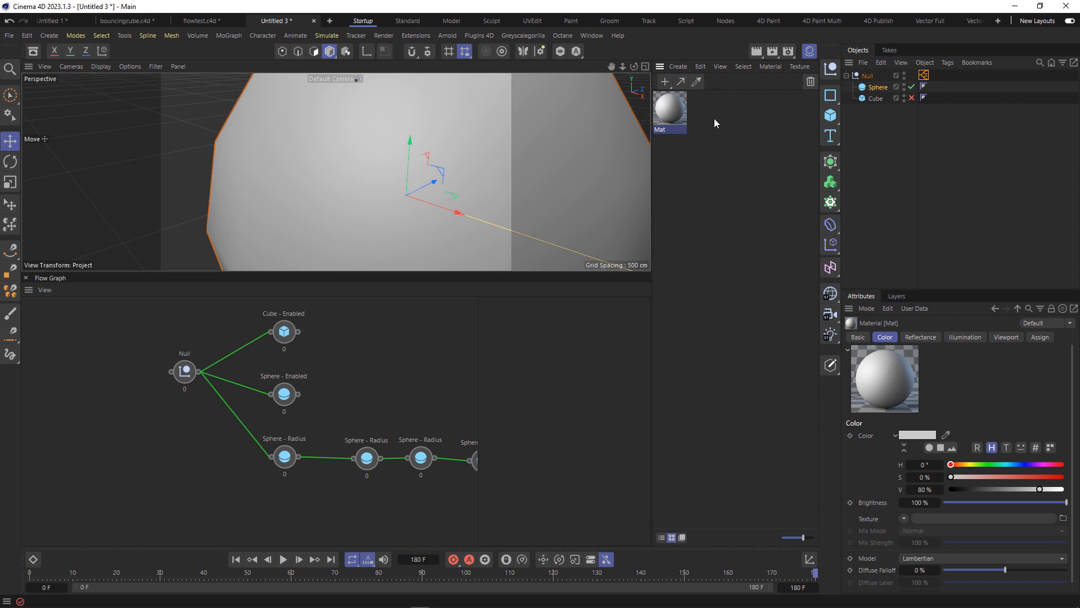
pyautogui.moveTo(670, 108); pyautogui.dragTo(881, 87)
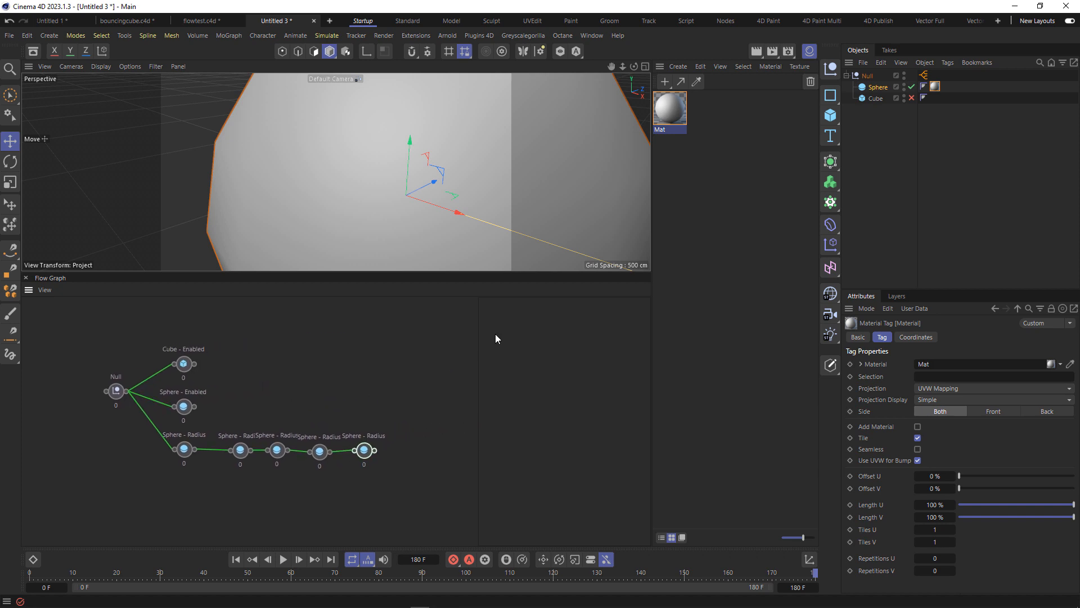
# Step: Add the sphere material's Color parameter to the Flow Graph as a node and connect it behind the second Sphere - Radius node
pyautogui.click(923, 87)
pyautogui.click(934, 87)
pyautogui.click(861, 364)
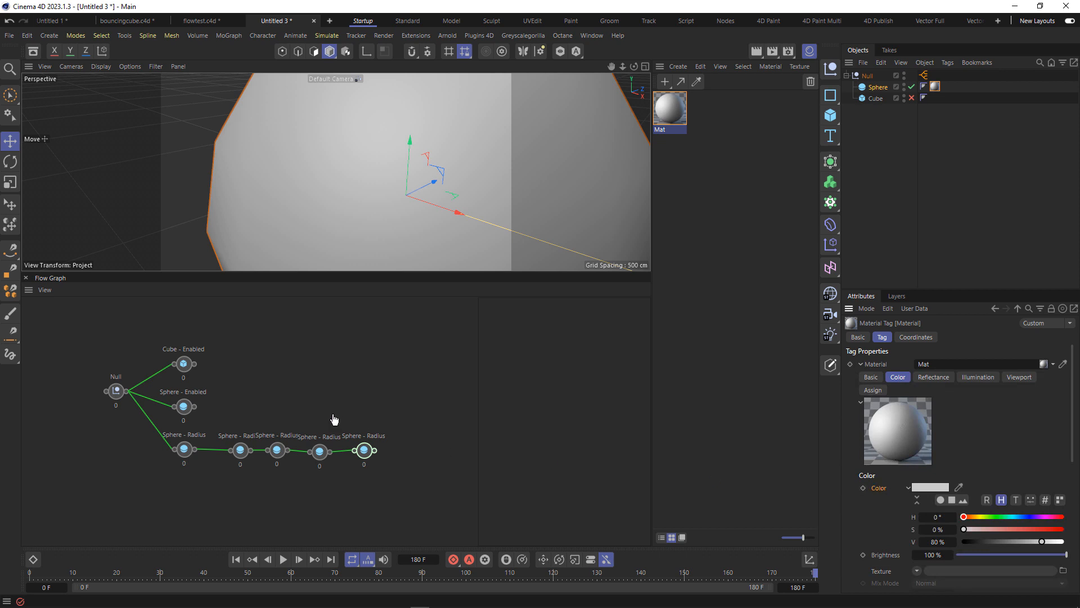
pyautogui.moveTo(333, 416); pyautogui.dragTo(279, 409)
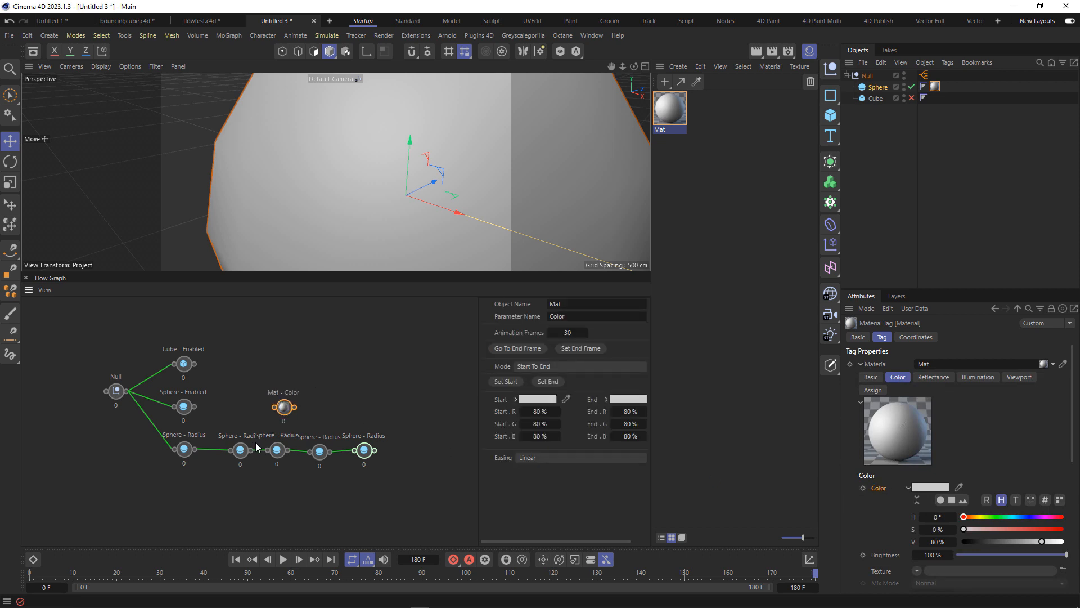
pyautogui.moveTo(248, 452); pyautogui.dragTo(278, 421)
# Step: Set the Mat - Color node's end color to pure red
pyautogui.click(629, 400)
pyautogui.moveTo(577, 467); pyautogui.dragTo(597, 460)
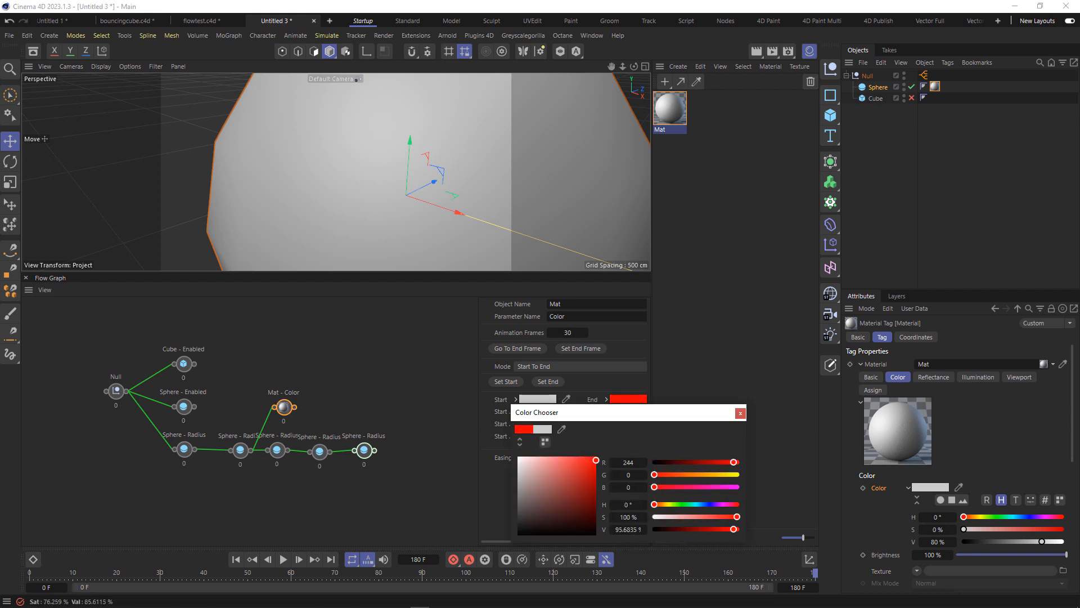
pyautogui.click(743, 411)
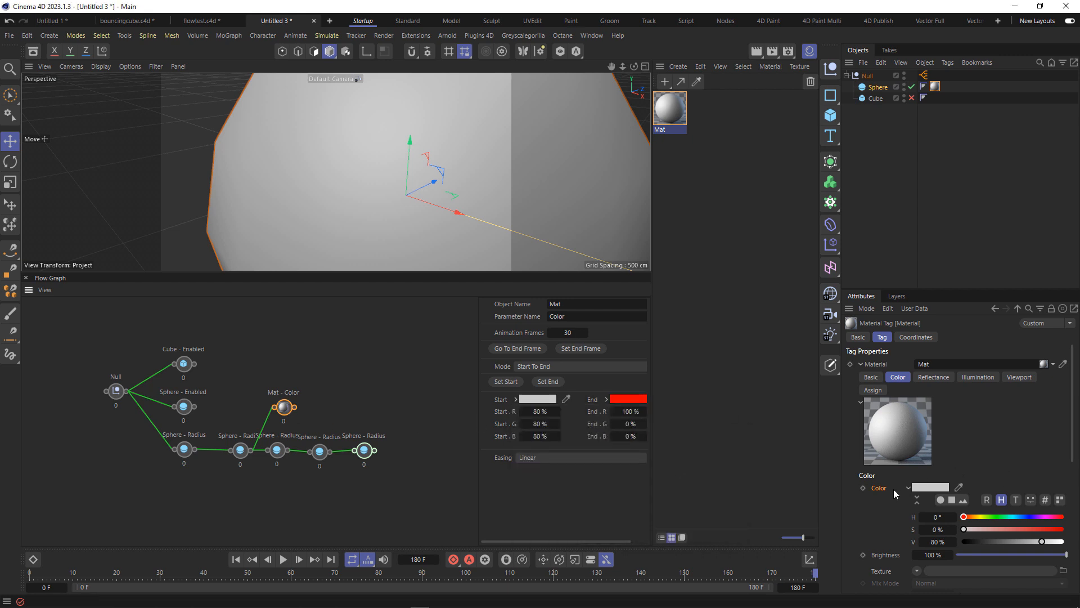
# Step: Add a second Mat - Color node, connect it behind the fourth Sphere - Radius node, and place it below the last radius node
pyautogui.moveTo(893, 488); pyautogui.dragTo(365, 478)
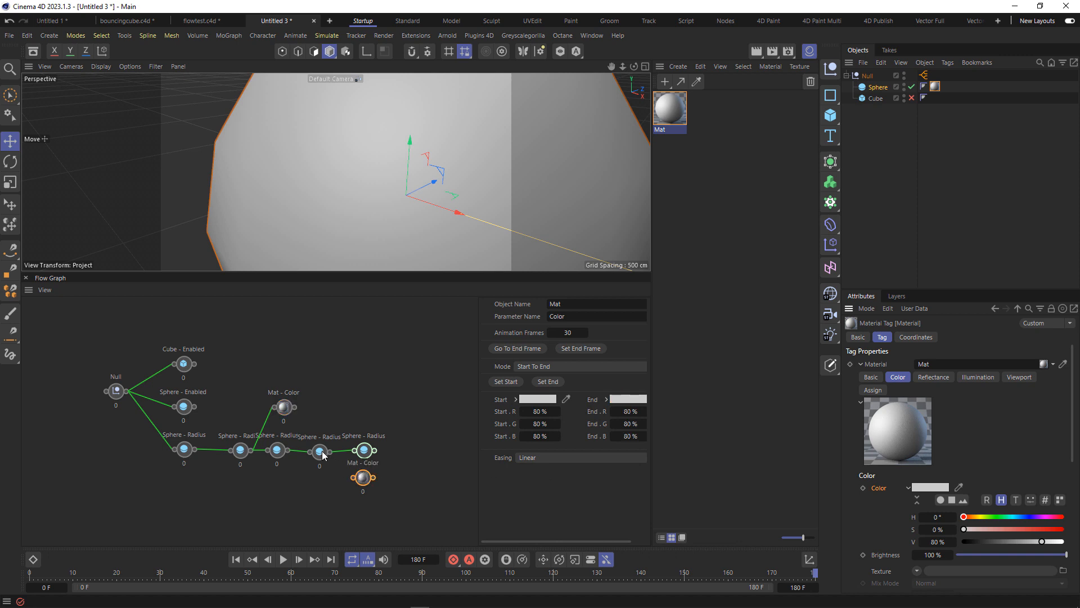
pyautogui.click(330, 452)
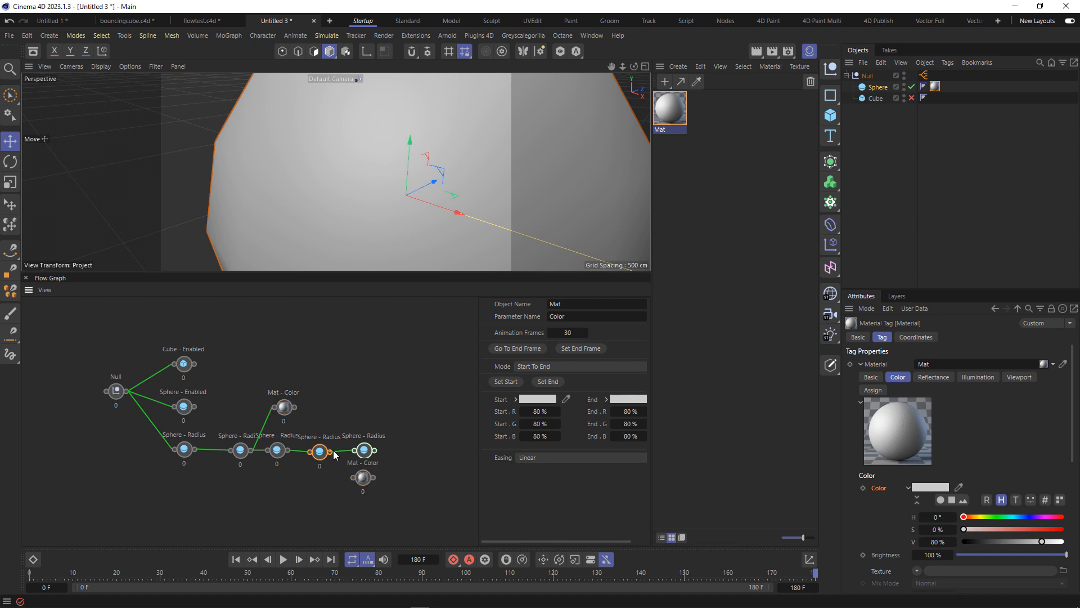
pyautogui.click(363, 478)
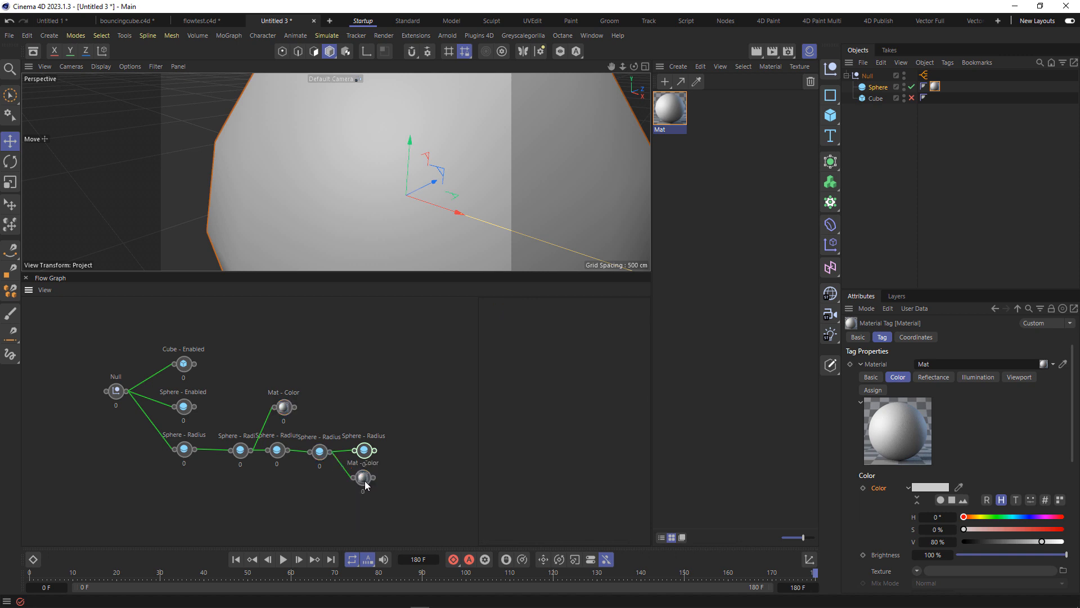
pyautogui.moveTo(363, 479); pyautogui.dragTo(365, 497)
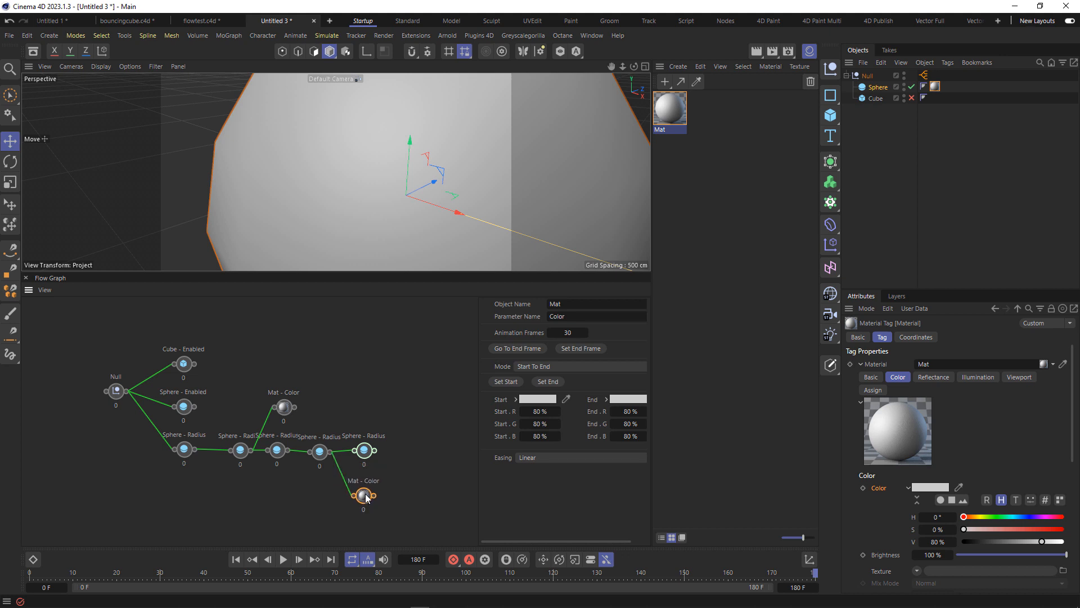
# Step: Set the second Mat - Color node's mode to Current To End with a blue end color of hue 243°, saturation 88% and value 80%
pyautogui.click(559, 366)
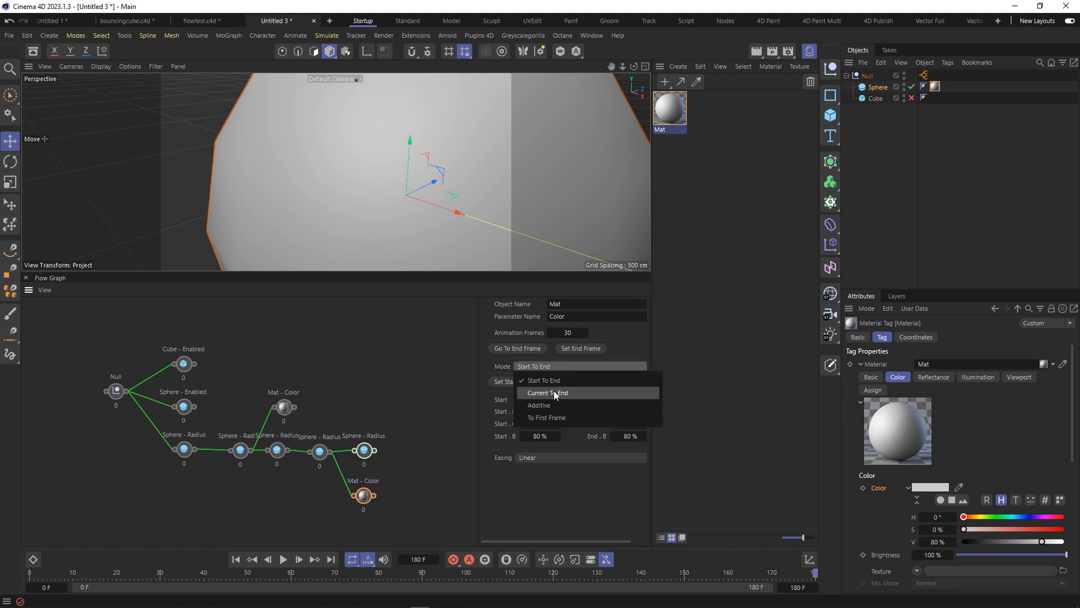
pyautogui.click(553, 393)
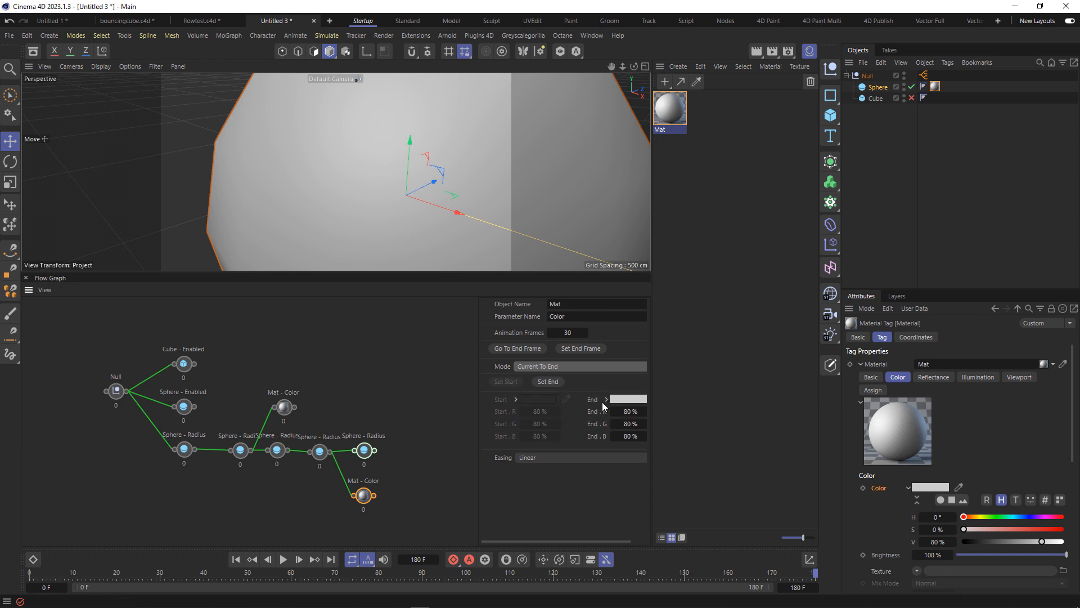
pyautogui.click(627, 398)
pyautogui.click(712, 504)
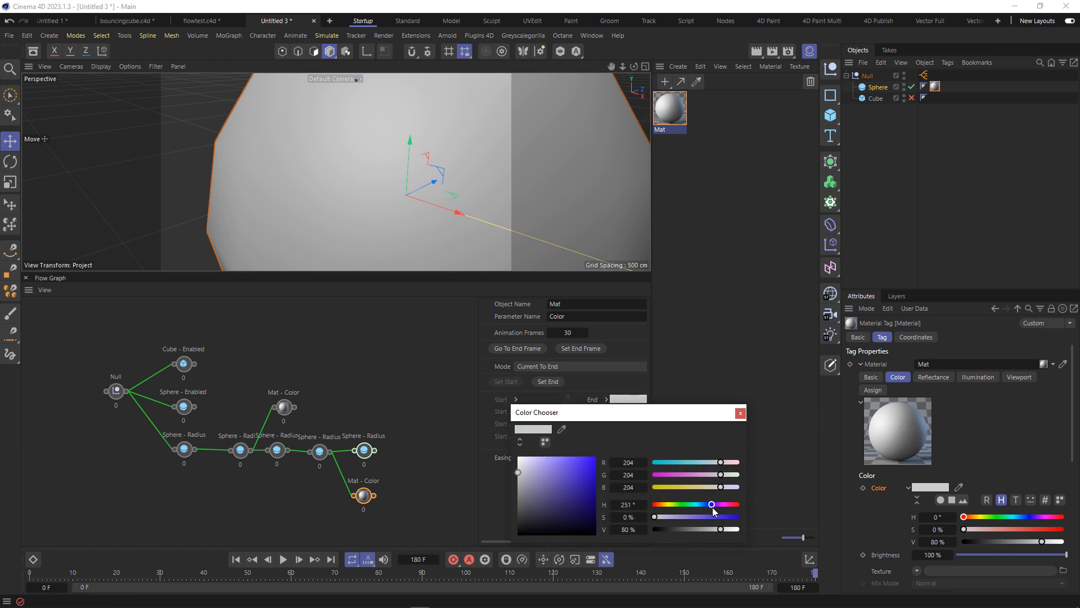
pyautogui.click(726, 517)
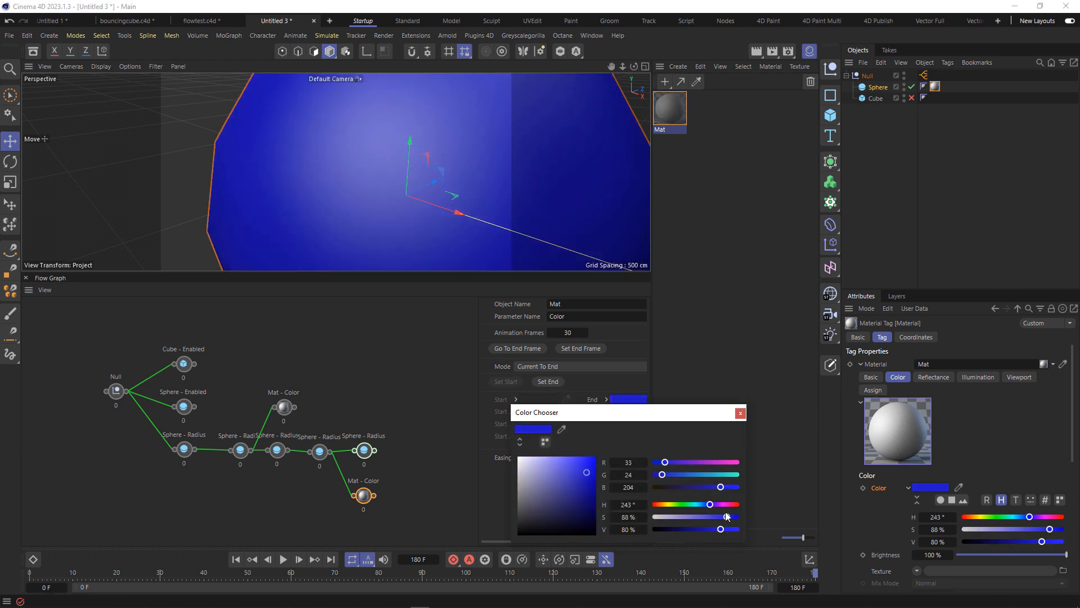
pyautogui.click(740, 414)
# Step: Play the animation from the start to preview the color changes, and stop the playback
pyautogui.click(236, 559)
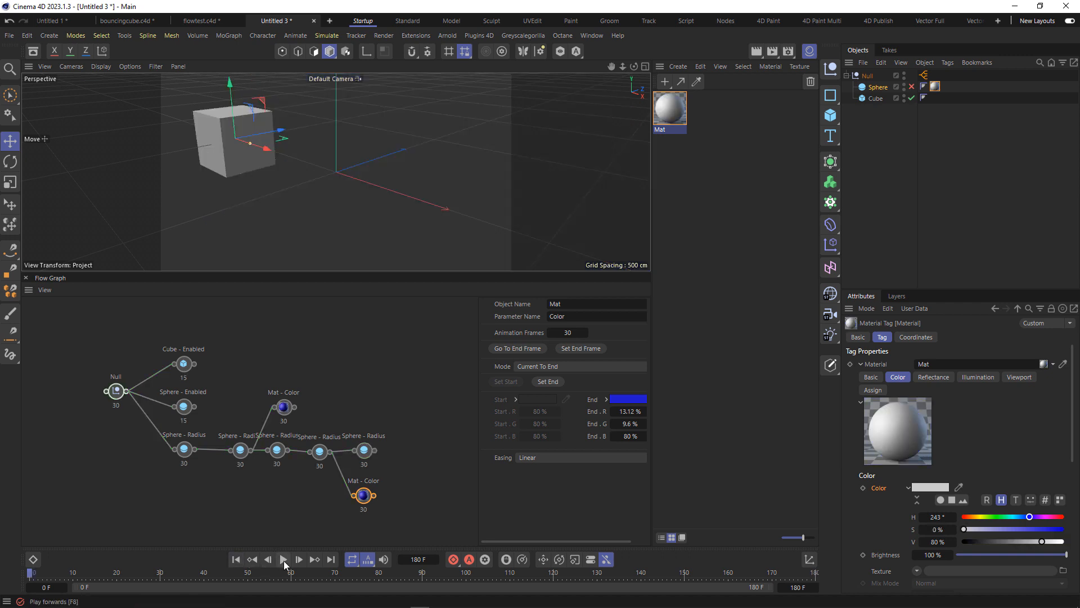
pyautogui.click(284, 561)
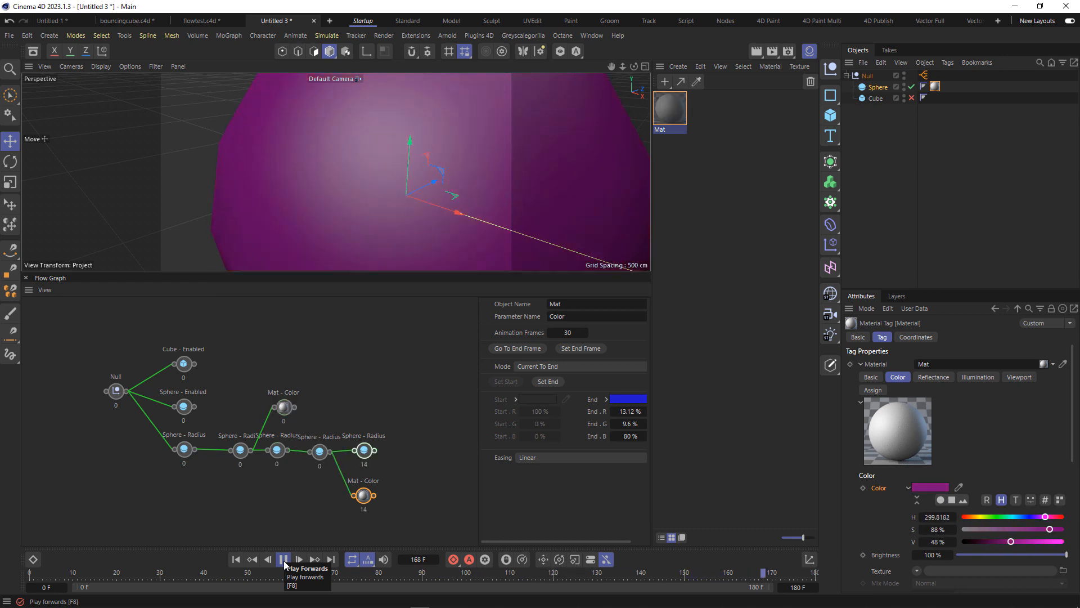
pyautogui.click(286, 560)
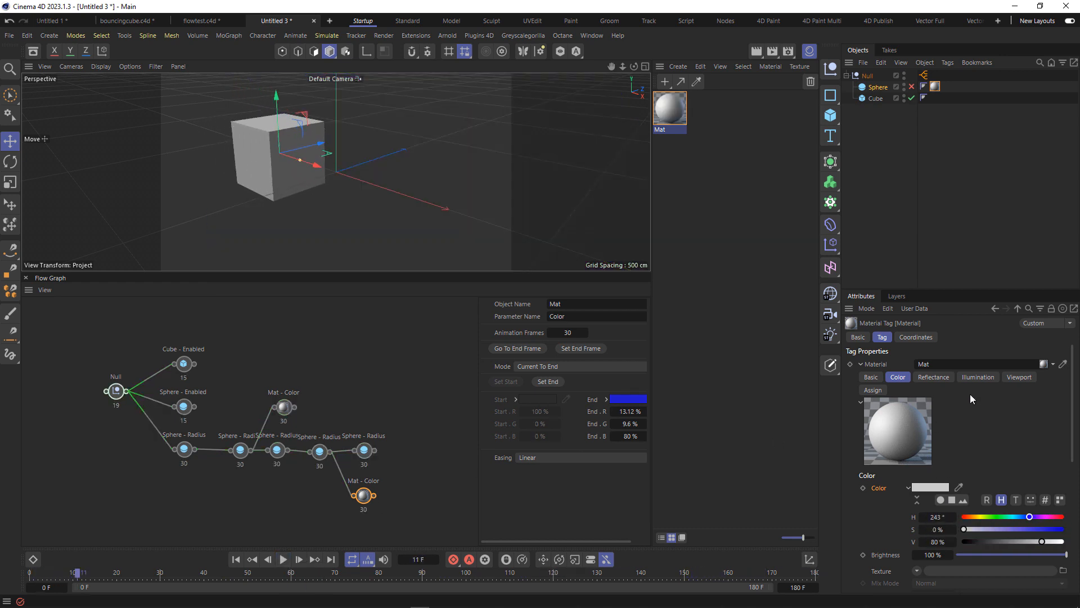
# Step: Add a Text Spline object to the scene and move it along its X axis away from the cube
pyautogui.moveTo(963, 271); pyautogui.dragTo(963, 232)
pyautogui.click(830, 136)
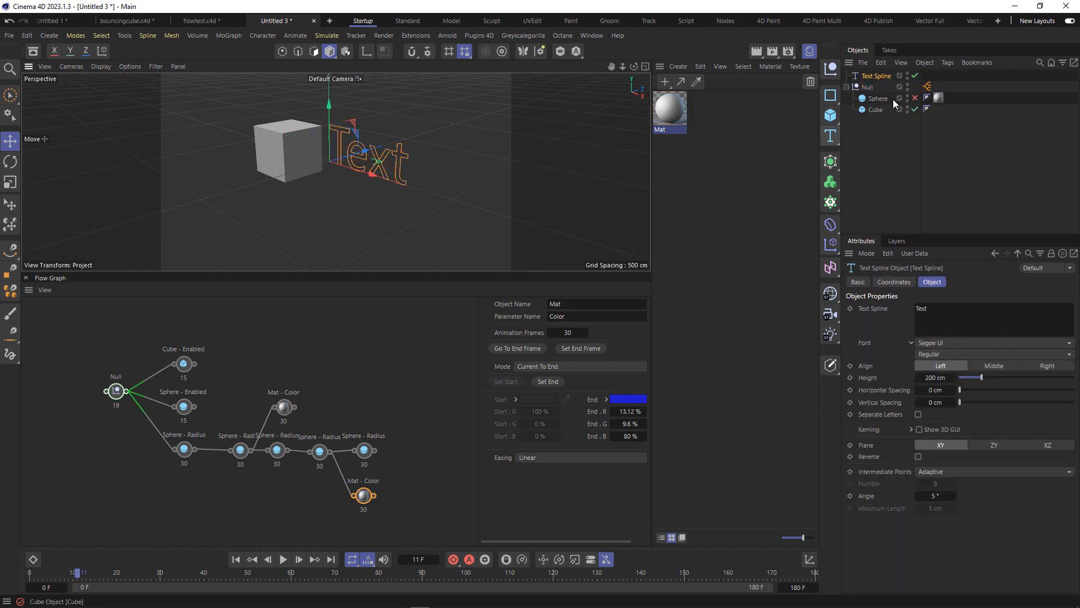
pyautogui.moveTo(375, 179); pyautogui.dragTo(429, 201)
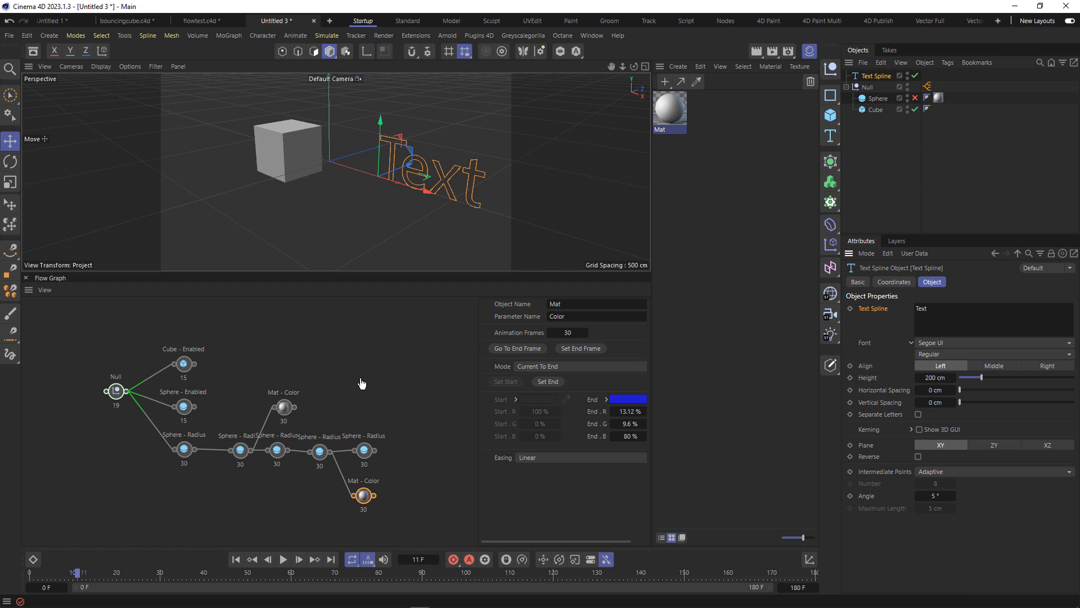
# Step: Add a Text Spline text node behind the fourth Sphere - Radius node, with start text "Red" and end text "Blue"
pyautogui.moveTo(362, 383); pyautogui.dragTo(364, 386)
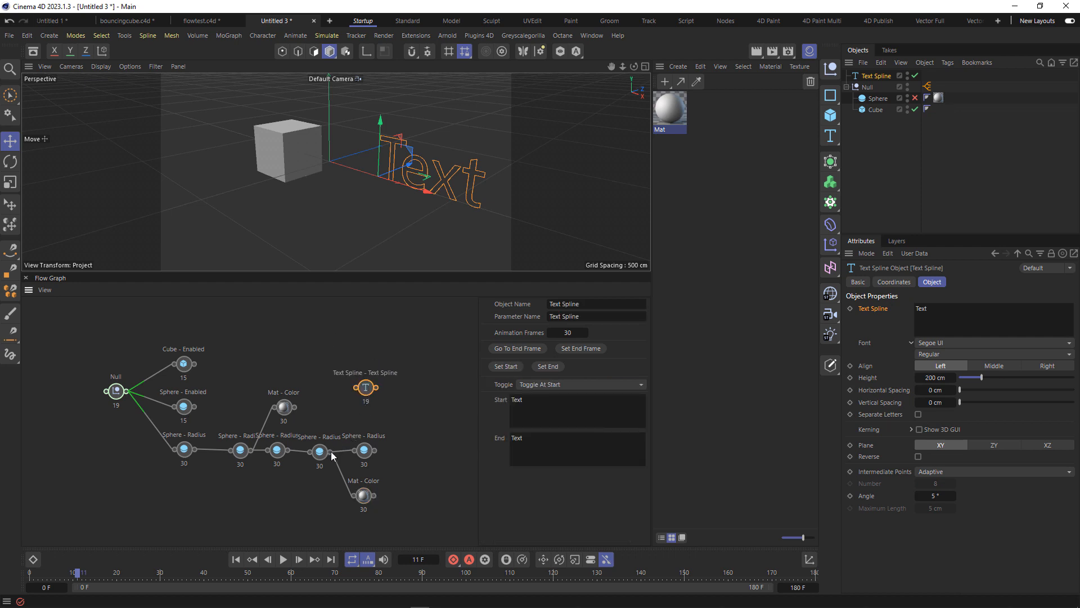
pyautogui.moveTo(332, 452); pyautogui.dragTo(366, 387)
pyautogui.write('Red')
pyautogui.press('Tab')
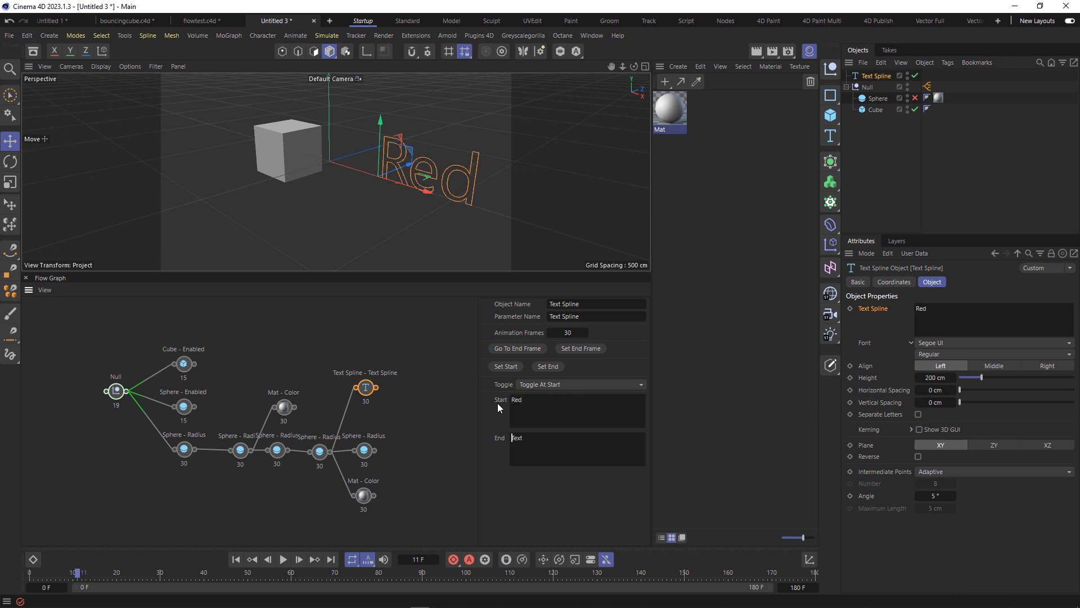
pyautogui.hotkey('ctrl', 'a')
pyautogui.write('Blue')
pyautogui.moveTo(374, 387); pyautogui.dragTo(378, 381)
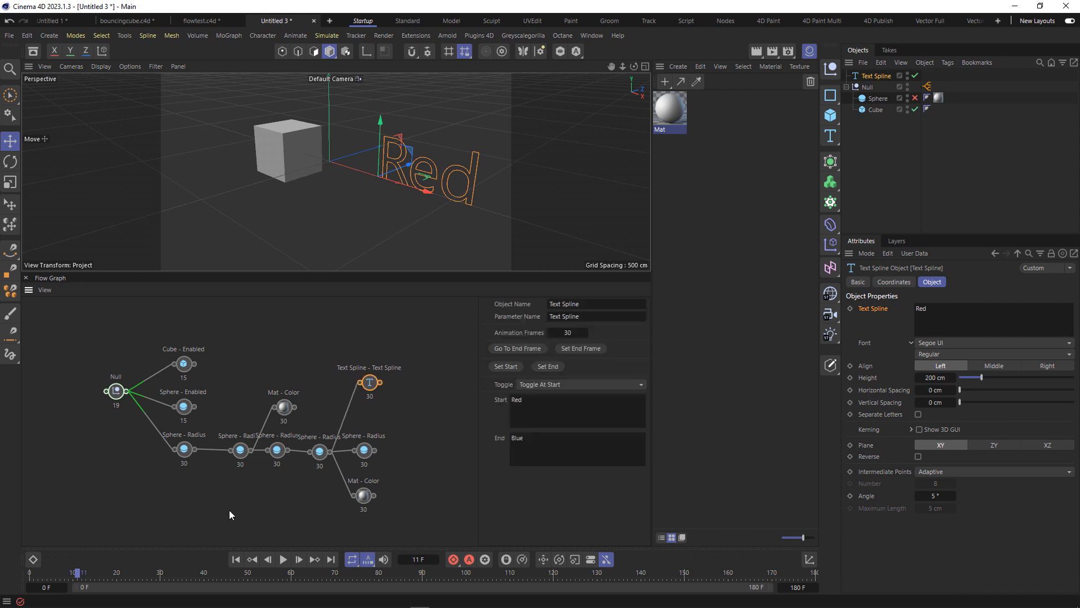
# Step: Move the text spline in front of the enlarged sphere and play the animation from the start
pyautogui.click(283, 559)
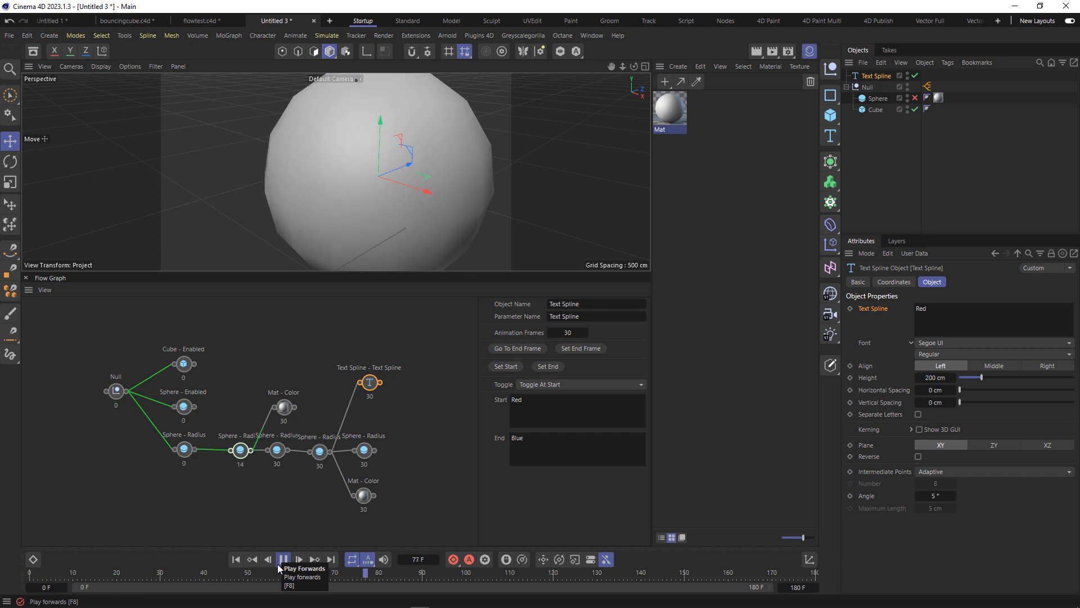
pyautogui.click(283, 559)
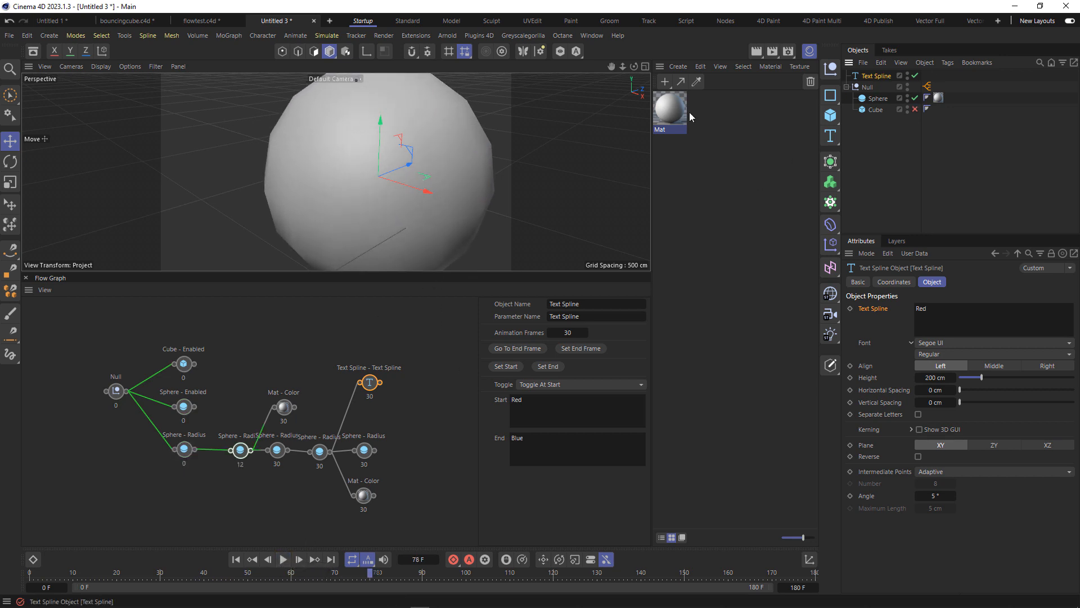
pyautogui.moveTo(412, 166); pyautogui.dragTo(259, 222)
pyautogui.moveTo(634, 66); pyautogui.dragTo(616, 90)
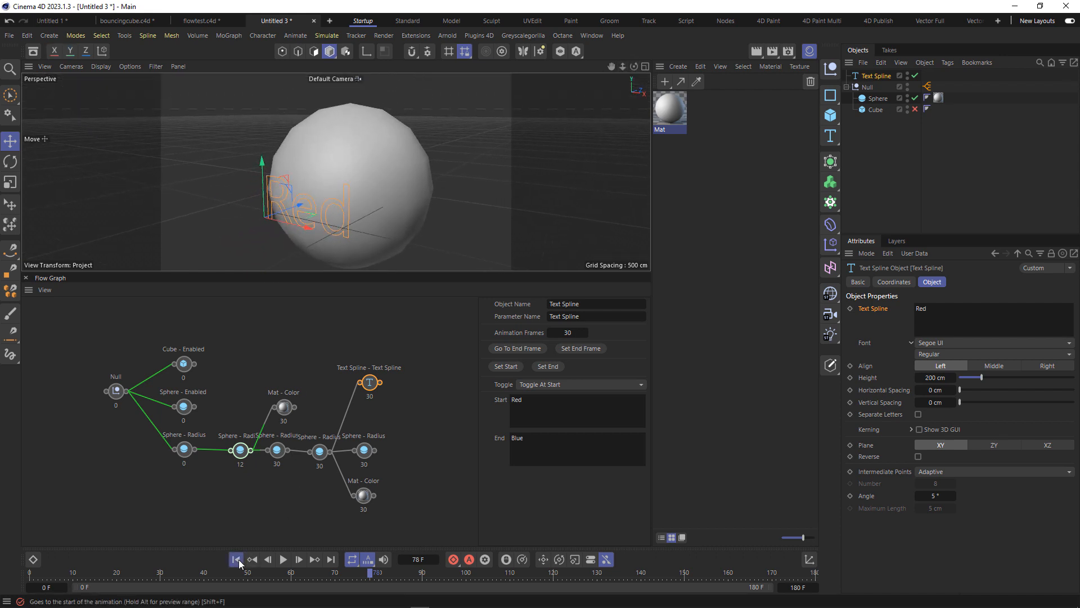
pyautogui.click(236, 559)
pyautogui.click(283, 559)
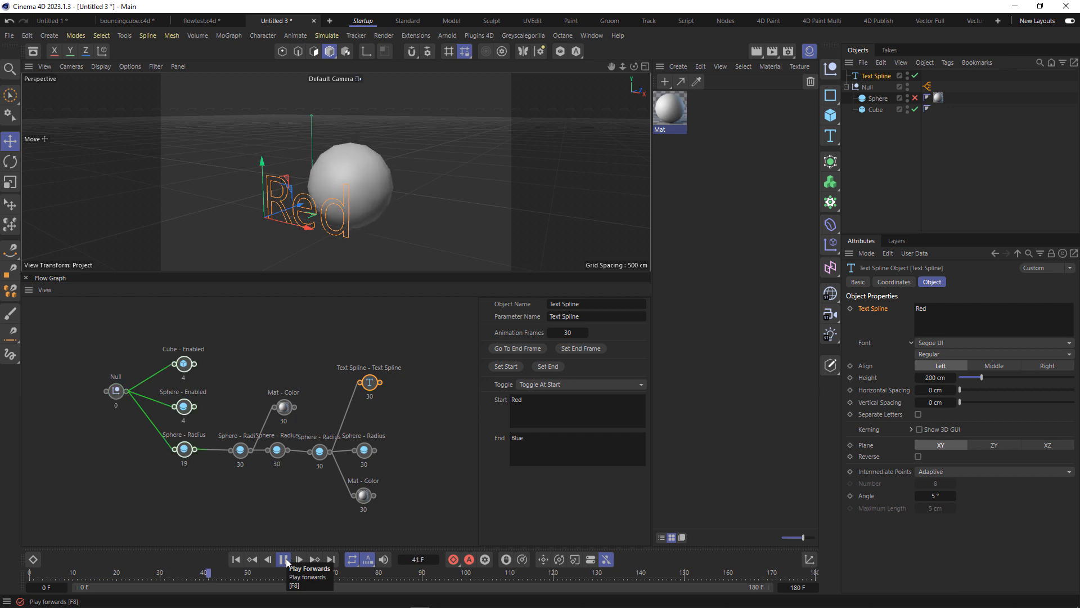